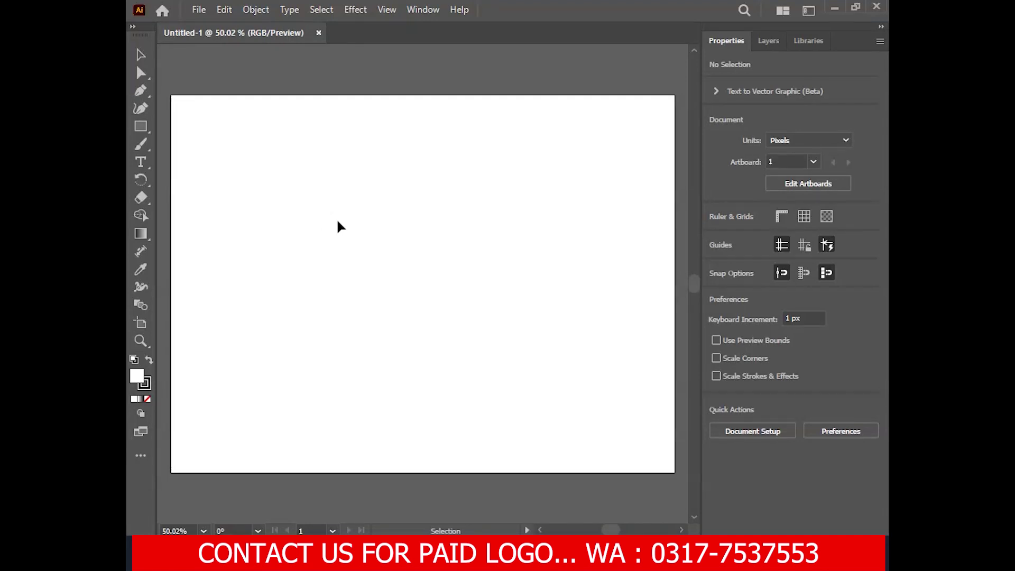
# - Draw a 426 px circle at the artboard's centre and convert its bottom anchor into a corner point
pyautogui.moveTo(142, 129); pyautogui.dragTo(167, 143)
pyautogui.moveTo(423, 284); pyautogui.dragTo(483, 385)
pyautogui.click(147, 97)
pyautogui.moveTo(147, 97); pyautogui.dragTo(169, 108)
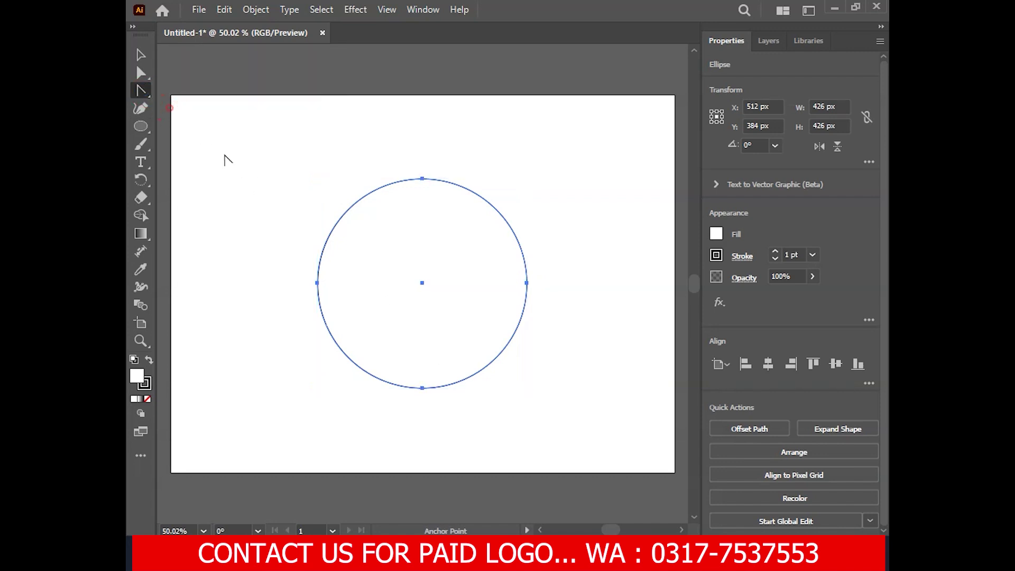
pyautogui.click(416, 384)
# - Move the circle's bottom anchor straight down to form a map pin outline about 506 px tall
pyautogui.press('a')
pyautogui.click(421, 388)
pyautogui.moveTo(420, 389); pyautogui.dragTo(421, 394)
pyautogui.press('Down')
pyautogui.press('Down')
pyautogui.press('Down')
pyautogui.press('Down')
pyautogui.press('Down')
pyautogui.press('Down')
pyautogui.press('Down')
pyautogui.press('Down')
pyautogui.press('Down')
pyautogui.press('Down')
pyautogui.press('Down')
pyautogui.press('Down')
pyautogui.press('Down')
pyautogui.press('Down')
pyautogui.press('Down')
pyautogui.press('Down')
pyautogui.press('Down')
pyautogui.press('Down')
pyautogui.press('Down')
pyautogui.press('Down')
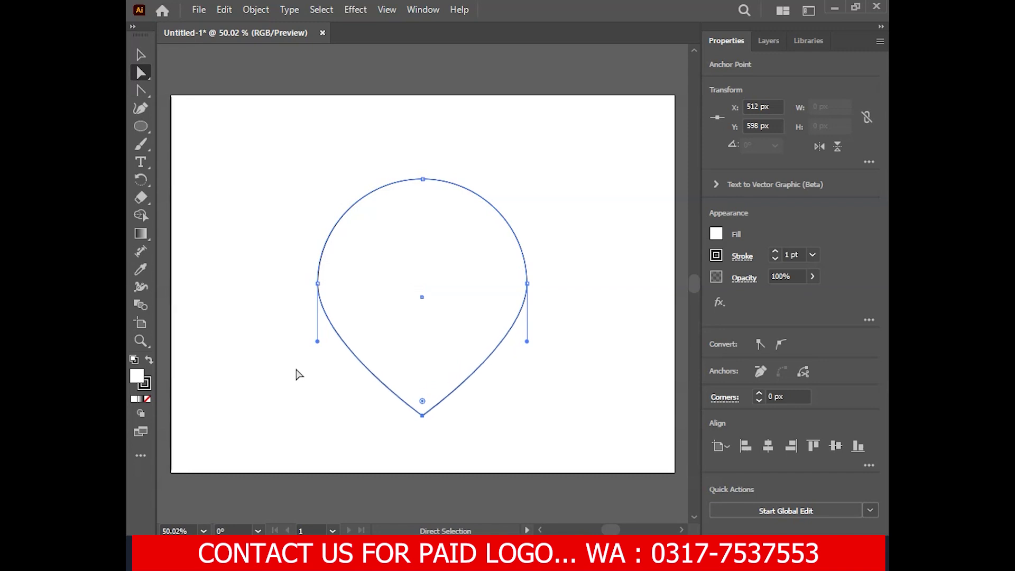
pyautogui.click(138, 55)
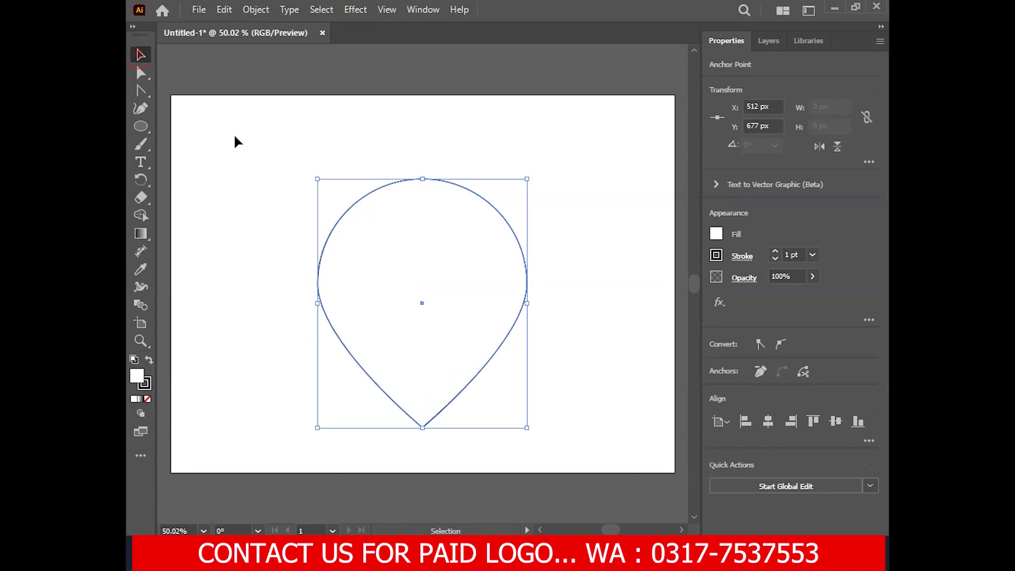
# - Offset the pin path by -45 px with mitered joins to add an inner outline
pyautogui.click(333, 229)
pyautogui.click(258, 9)
pyautogui.moveTo(432, 404)
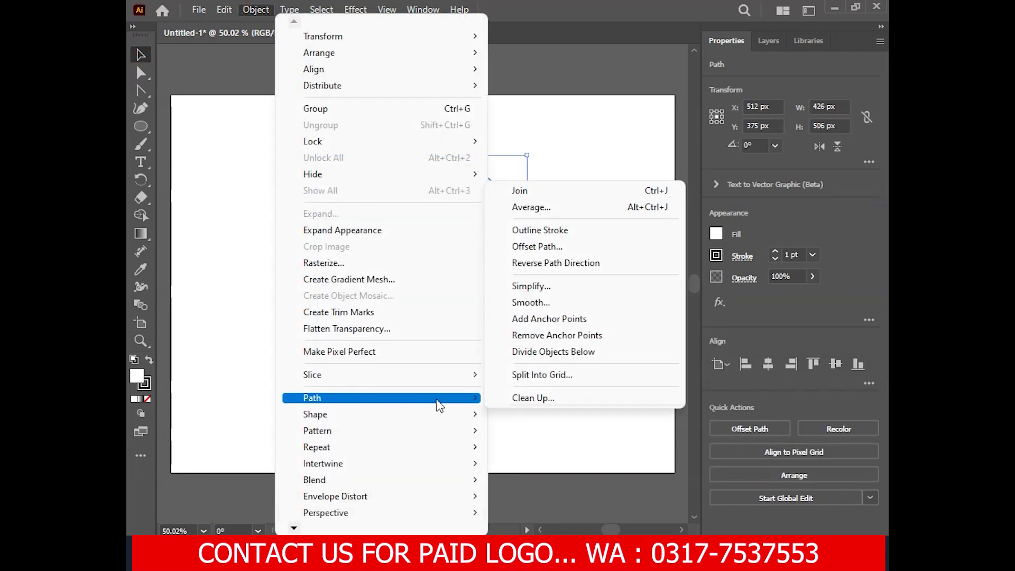
pyautogui.click(537, 246)
pyautogui.write('-45')
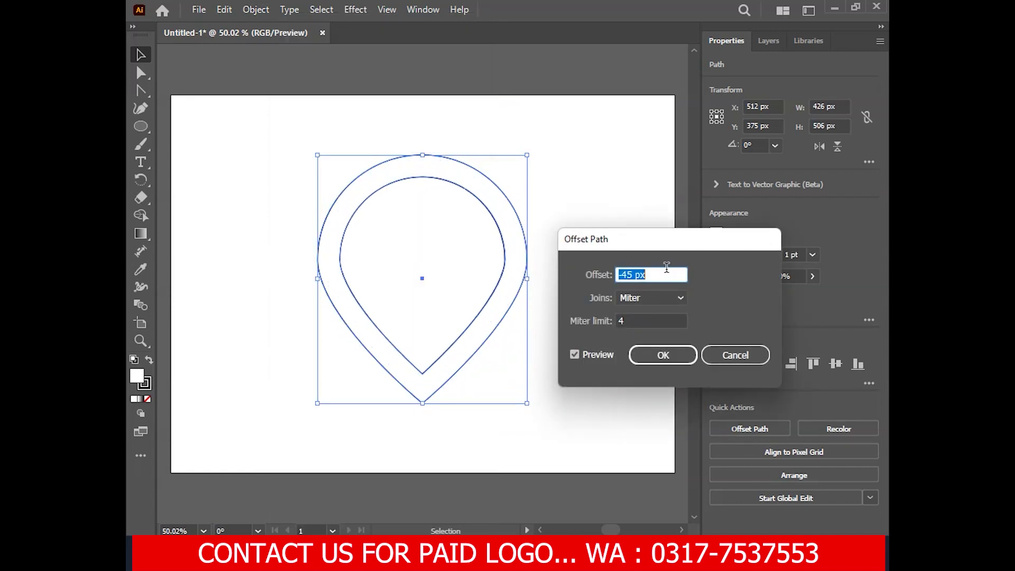
pyautogui.click(664, 354)
# - Give both pin outlines a black fill and build the band between them into its own shape with Shape Builder
pyautogui.click(251, 256)
pyautogui.moveTo(256, 222); pyautogui.dragTo(387, 293)
pyautogui.click(141, 216)
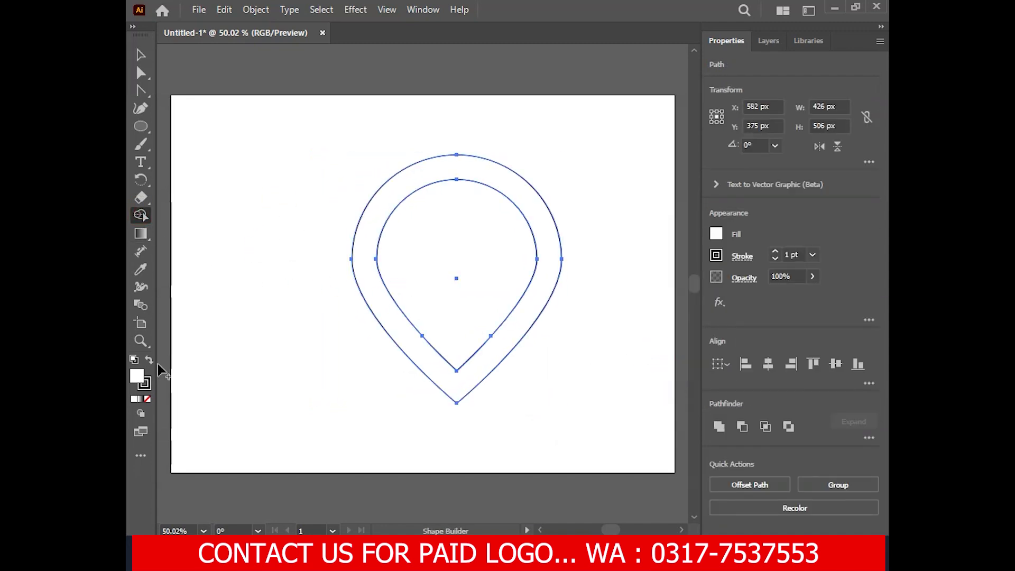
pyautogui.click(150, 362)
pyautogui.click(363, 283)
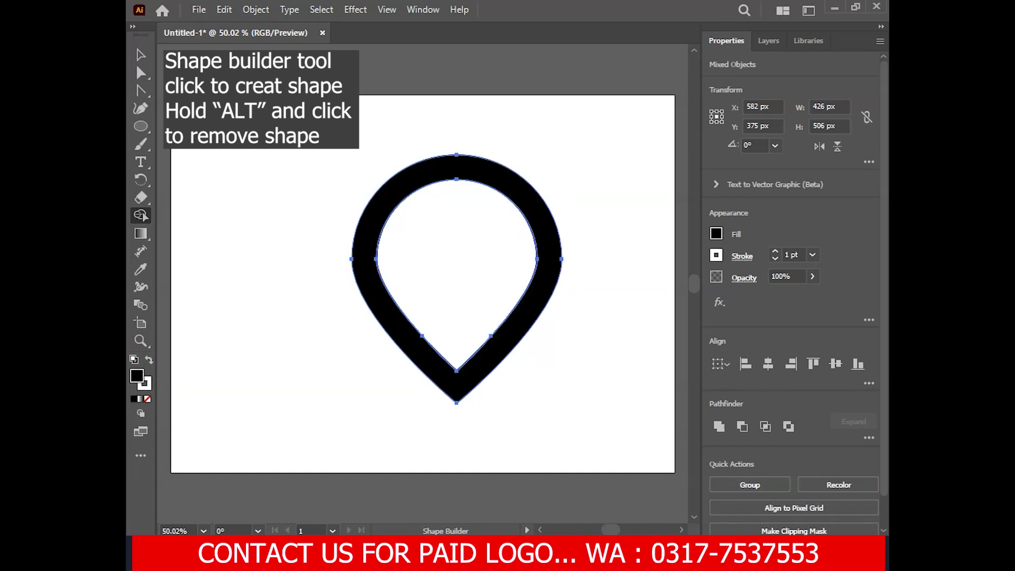
# - Remove the stroke from the pin shapes and deselect them
pyautogui.press('v')
pyautogui.click(144, 386)
pyautogui.click(147, 398)
pyautogui.click(138, 376)
pyautogui.click(252, 342)
# - Move the black pin ring aside and delete the leftover inner outline
pyautogui.moveTo(384, 301); pyautogui.dragTo(413, 302)
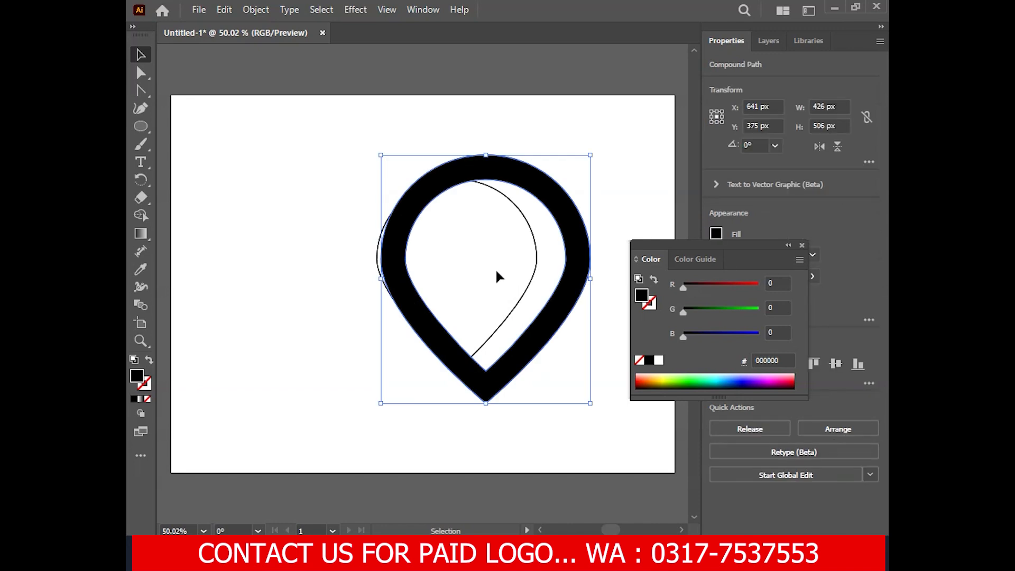
pyautogui.click(535, 242)
pyautogui.press('Delete')
pyautogui.moveTo(409, 301); pyautogui.dragTo(415, 302)
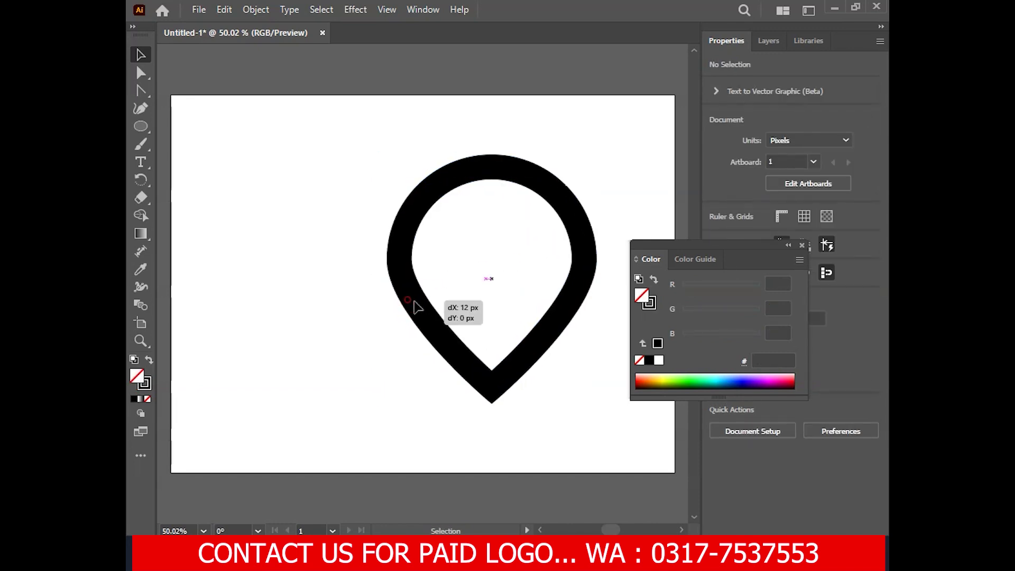
pyautogui.click(280, 335)
# - Draw a black rectangle about 156 by 166 px beside the pin as the bag's body
pyautogui.click(140, 127)
pyautogui.click(201, 124)
pyautogui.moveTo(232, 199); pyautogui.dragTo(312, 279)
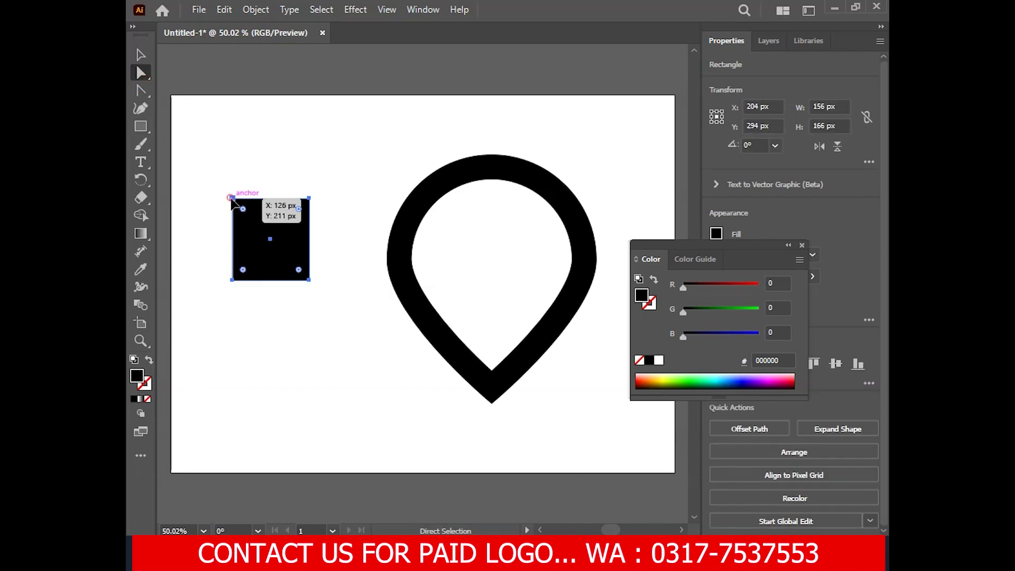
# - Move the rectangle's two top corners slightly inward so the bag body tapers toward its top
pyautogui.moveTo(232, 198); pyautogui.dragTo(236, 198)
pyautogui.click(309, 199)
pyautogui.press('Left')
pyautogui.press('Left')
pyautogui.press('Left')
pyautogui.press('Left')
pyautogui.press('Left')
pyautogui.press('Left')
pyautogui.press('Left')
pyautogui.press('Left')
# - Raise the bag body's two bottom corners together to make it about 148 px tall
pyautogui.moveTo(219, 271); pyautogui.dragTo(326, 296)
pyautogui.press('Up')
pyautogui.press('Up')
pyautogui.press('Up')
pyautogui.press('Up')
pyautogui.press('Up')
pyautogui.press('Up')
pyautogui.press('Up')
pyautogui.press('Up')
pyautogui.press('Up')
pyautogui.press('Up')
pyautogui.press('Up')
pyautogui.press('Up')
pyautogui.press('Up')
pyautogui.press('Up')
pyautogui.press('Up')
pyautogui.press('Up')
pyautogui.press('Up')
# - Round all four corners of the tapered bag body slightly
pyautogui.click(255, 222)
pyautogui.moveTo(294, 209); pyautogui.dragTo(316, 219)
pyautogui.click(341, 211)
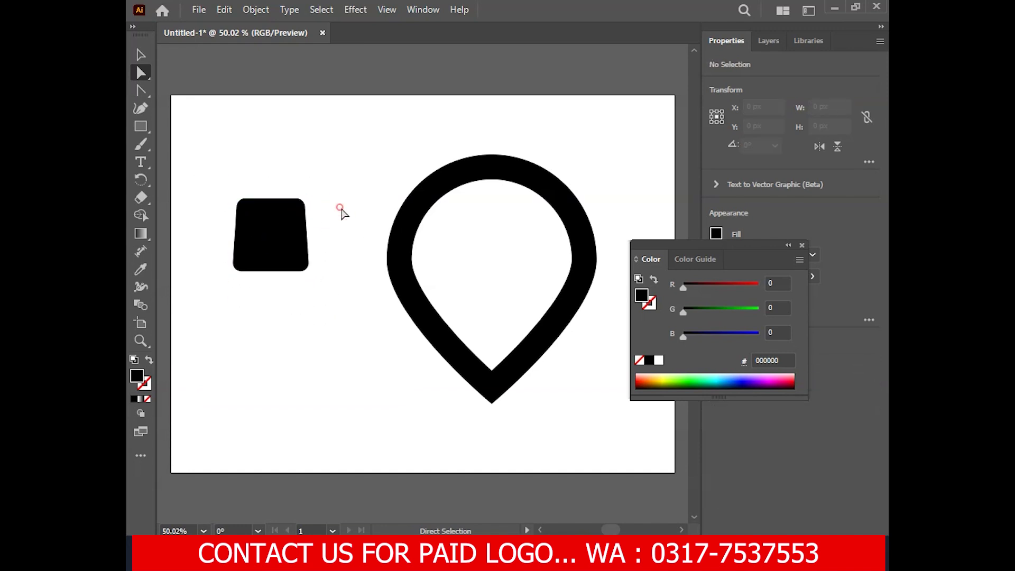
# - Draw an 18 px circle in the bag's upper left corner and copy it level to the upper right corner
pyautogui.scroll(2, 245, 190)
pyautogui.moveTo(141, 126); pyautogui.dragTo(173, 141)
pyautogui.scroll(1, 241, 250)
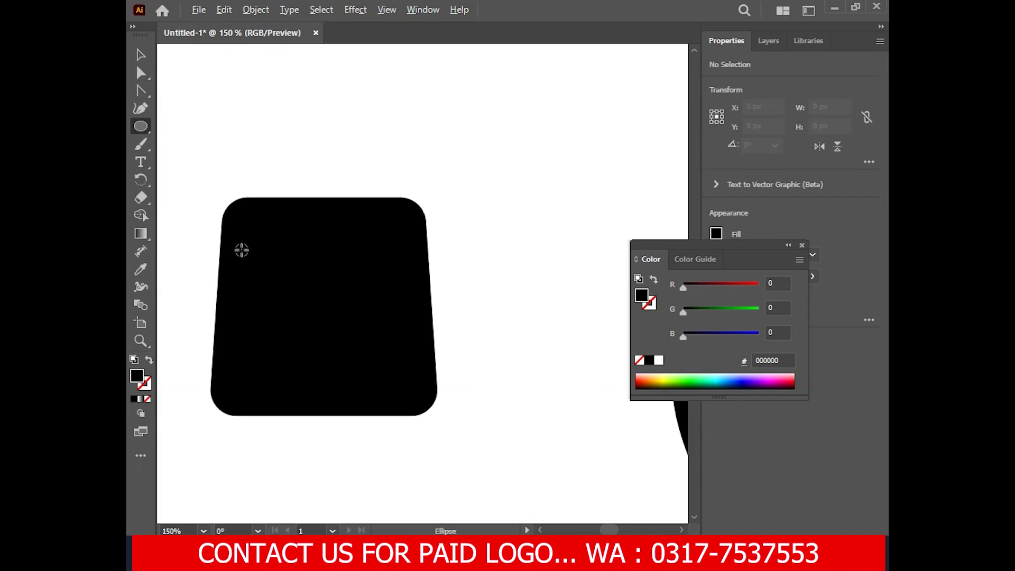
pyautogui.moveTo(256, 227)
pyautogui.mouseDown()
pyautogui.moveTo(269, 241)
pyautogui.moveTo(266, 230)
pyautogui.moveTo(386, 240)
pyautogui.mouseUp()
pyautogui.click(140, 55)
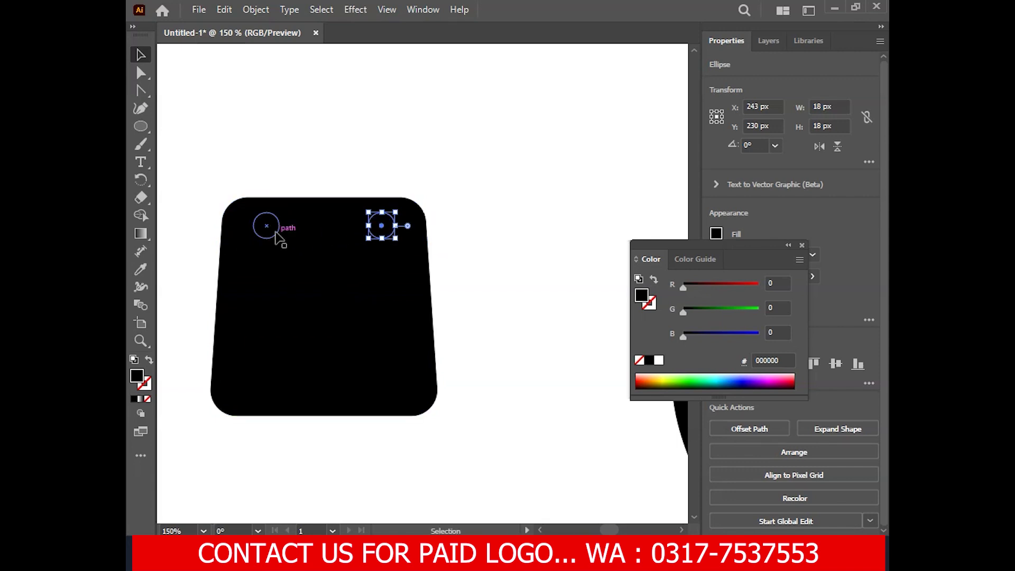
# - Fill both small circles on the bag with white (FFFFFF)
pyautogui.doubleClick(138, 374)
pyautogui.write('ffffff')
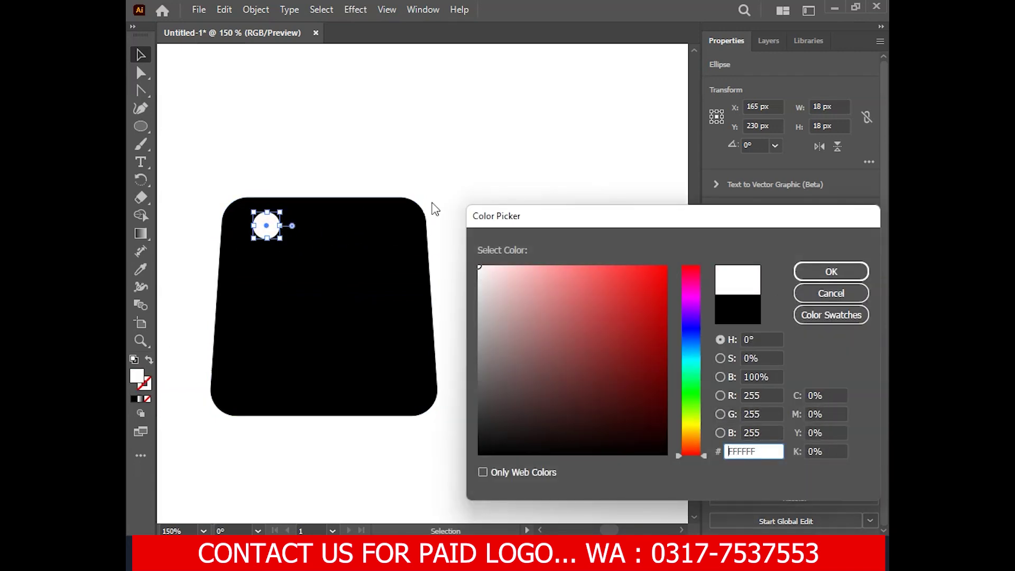
pyautogui.press('Return')
pyautogui.doubleClick(136, 376)
pyautogui.moveTo(492, 322); pyautogui.dragTo(477, 264)
pyautogui.click(830, 271)
pyautogui.click(474, 157)
pyautogui.click(396, 212)
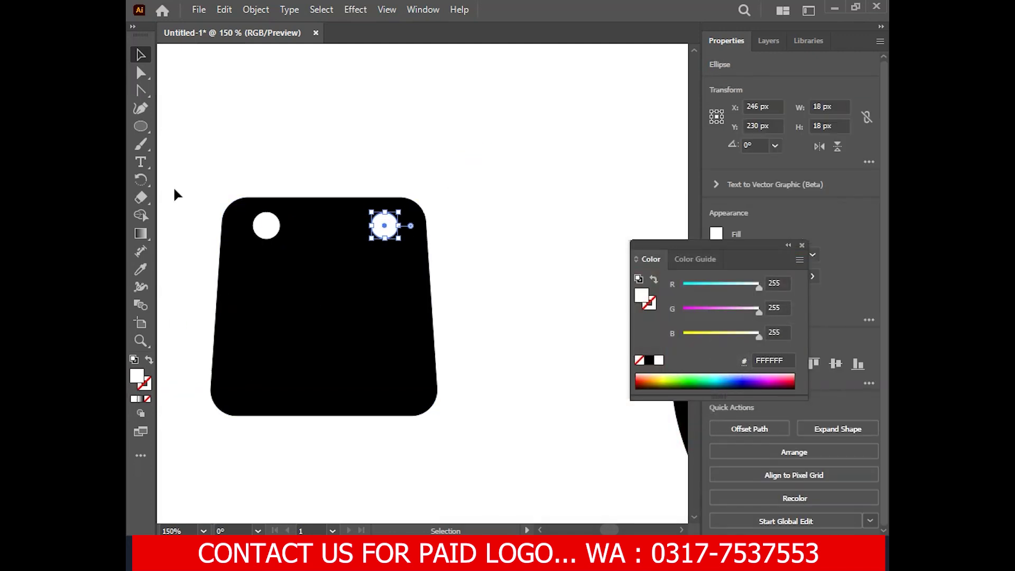
# - Cut the two circles out of the bag body with Shape Builder to leave handle holes
pyautogui.click(191, 149)
pyautogui.moveTo(199, 158); pyautogui.dragTo(428, 296)
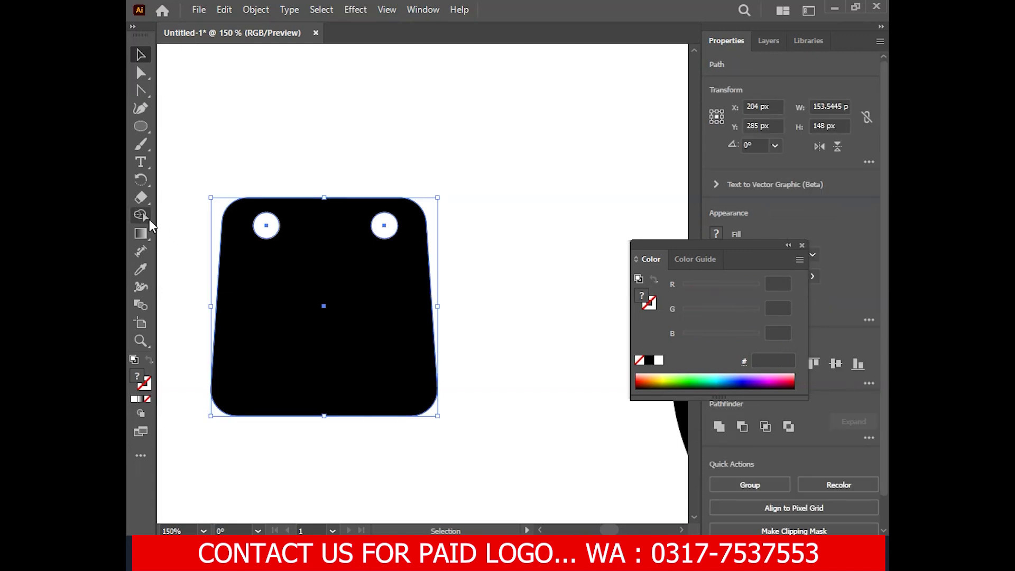
pyautogui.hotkey('shift', 'm')
pyautogui.keyDown('alt'); pyautogui.click(389, 228); pyautogui.keyUp('alt')
pyautogui.click(142, 55)
pyautogui.click(188, 100)
# - Draw a 72 px circle above the bag, make it stroke-only, and delete its bottom anchor to leave an arch
pyautogui.moveTo(200, 134); pyautogui.dragTo(252, 186)
pyautogui.click(142, 125)
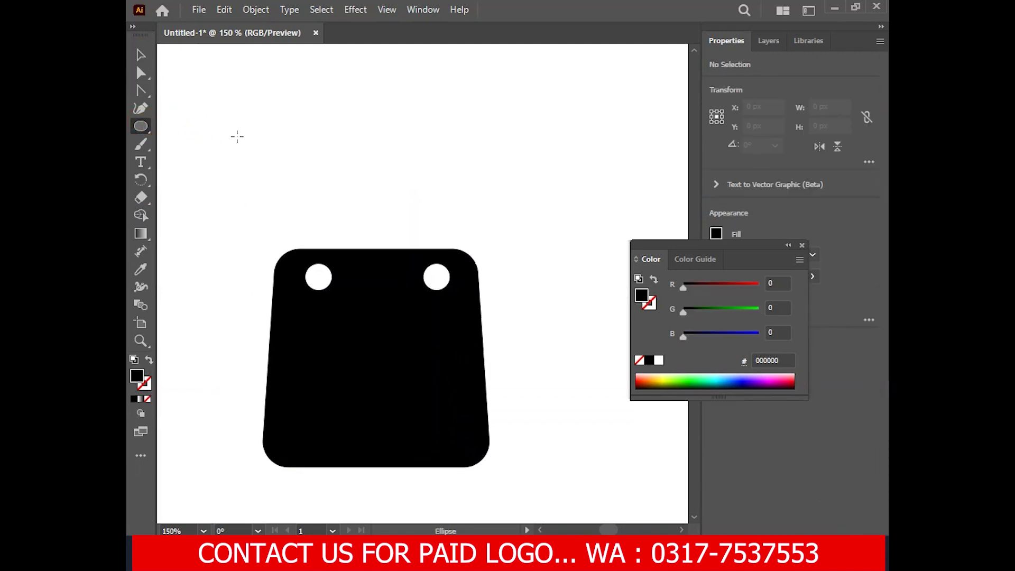
pyautogui.moveTo(316, 168); pyautogui.dragTo(376, 223)
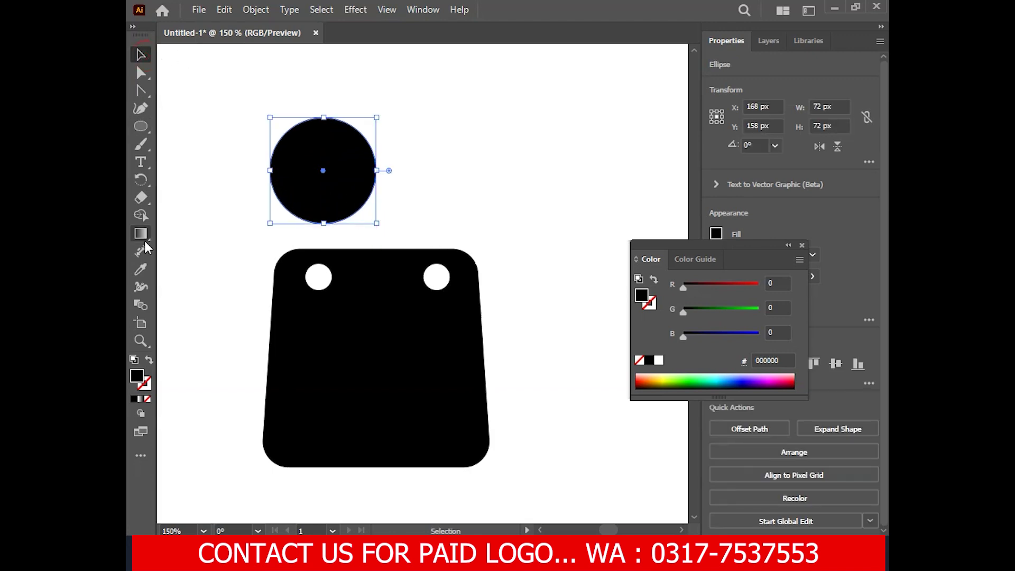
pyautogui.click(149, 361)
pyautogui.press('a')
pyautogui.click(323, 223)
pyautogui.press('Delete')
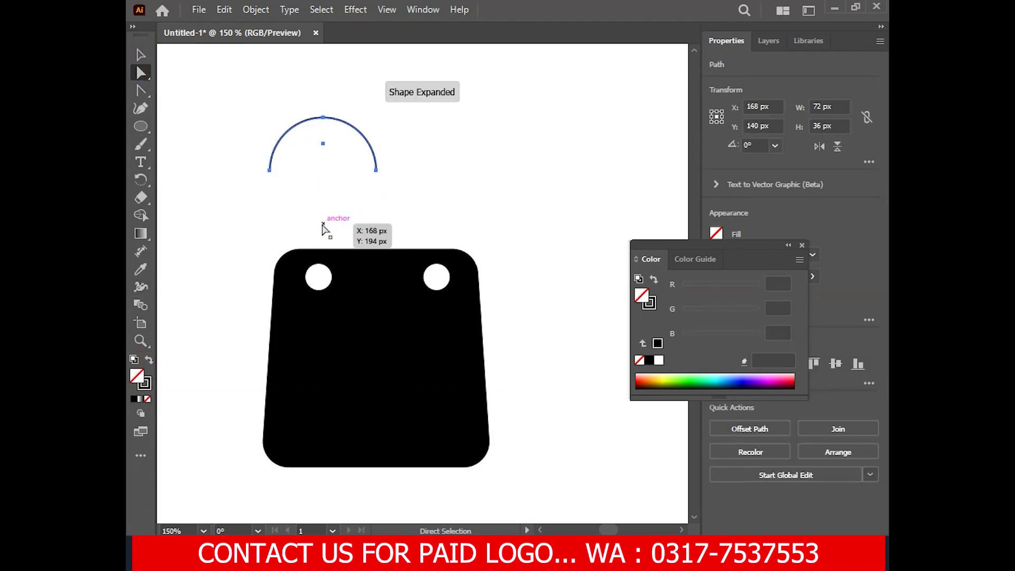
# - Raise the arch's top anchor and lengthen its direction handles evenly on both sides
pyautogui.moveTo(317, 125); pyautogui.dragTo(270, 82)
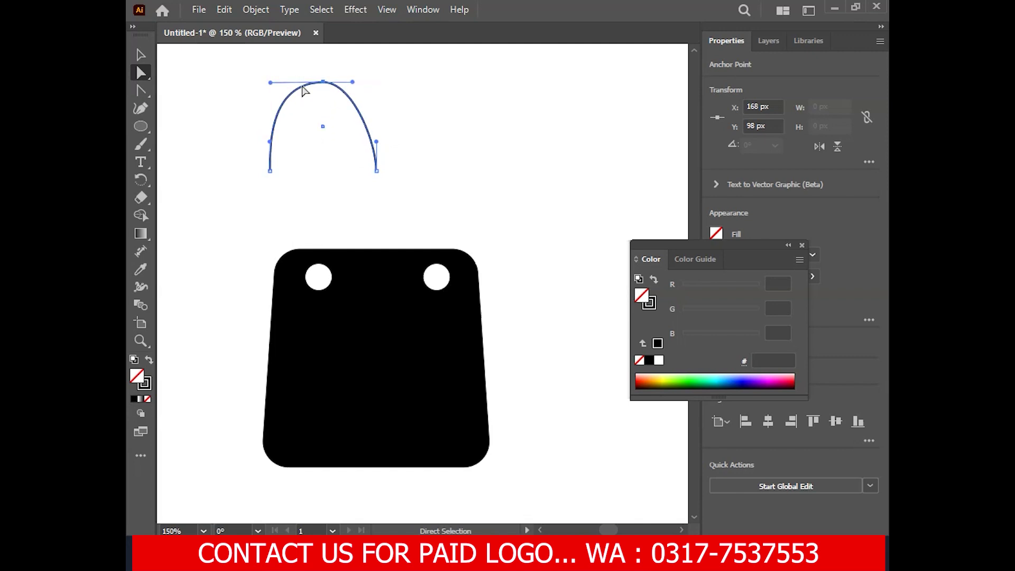
pyautogui.moveTo(353, 82); pyautogui.dragTo(376, 80)
pyautogui.press('v')
pyautogui.click(182, 84)
# - Place the arch on the bag and resize it to 80 px wide so its ends sit in the two holes
pyautogui.moveTo(304, 90); pyautogui.dragTo(363, 195)
pyautogui.moveTo(329, 233); pyautogui.dragTo(321, 235)
pyautogui.moveTo(433, 237); pyautogui.dragTo(437, 234)
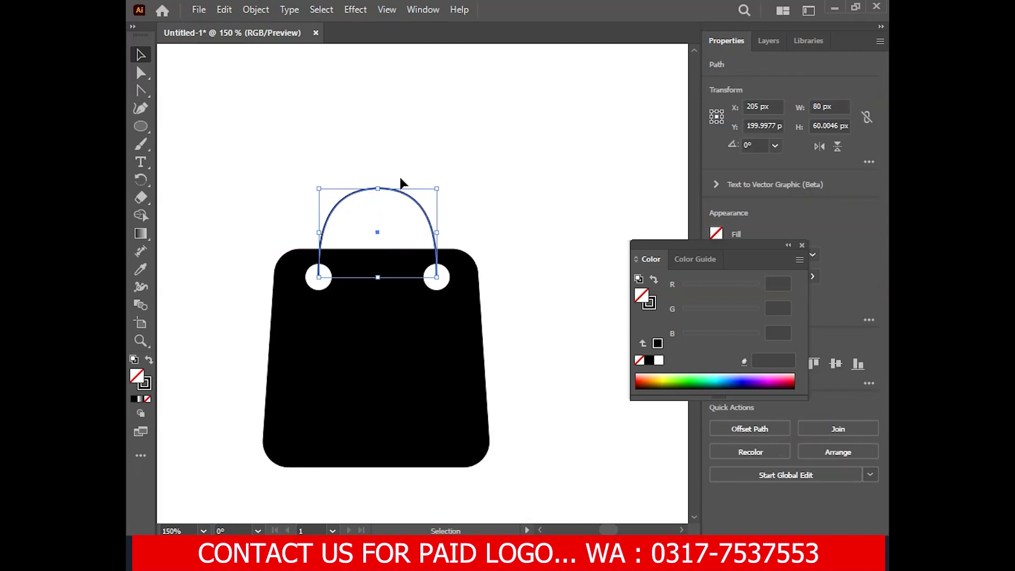
pyautogui.click(294, 136)
# - Nudge the bag handle up 2 px and set its stroke weight to 5 pt
pyautogui.scroll(-2, 294, 148)
pyautogui.scroll(2, 284, 158)
pyautogui.click(353, 221)
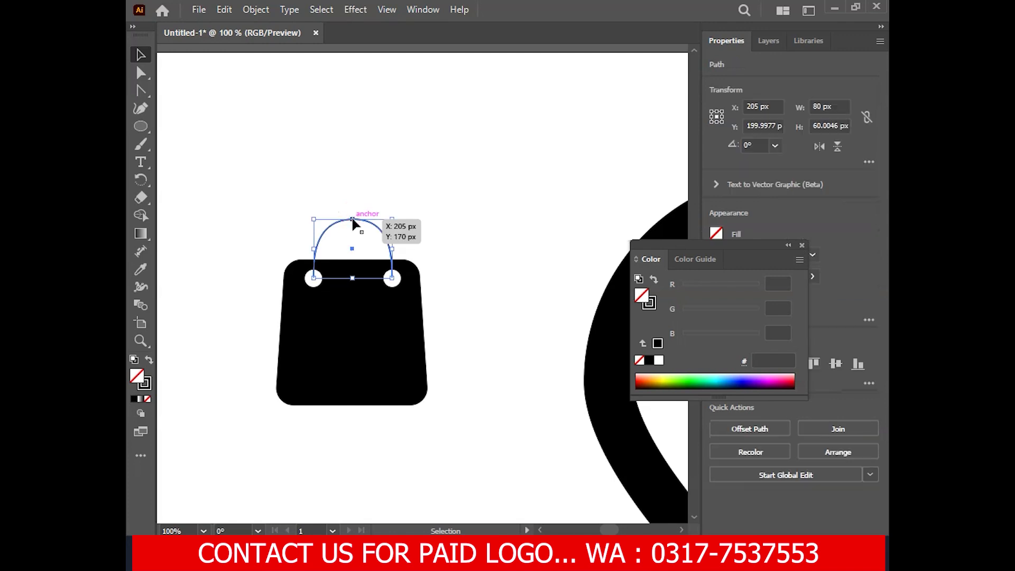
pyautogui.click(801, 245)
pyautogui.click(793, 256)
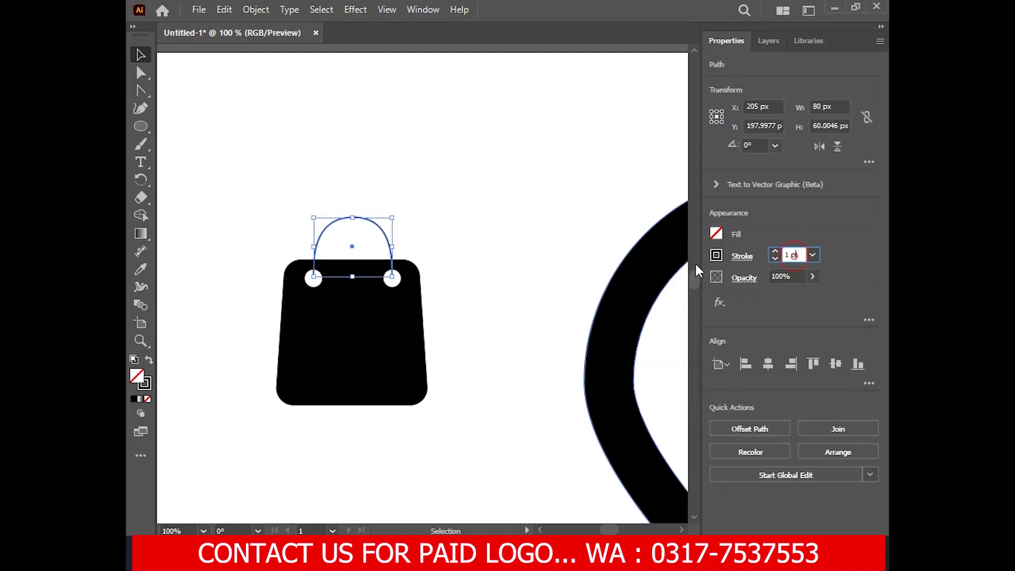
pyautogui.write('5')
pyautogui.press('Return')
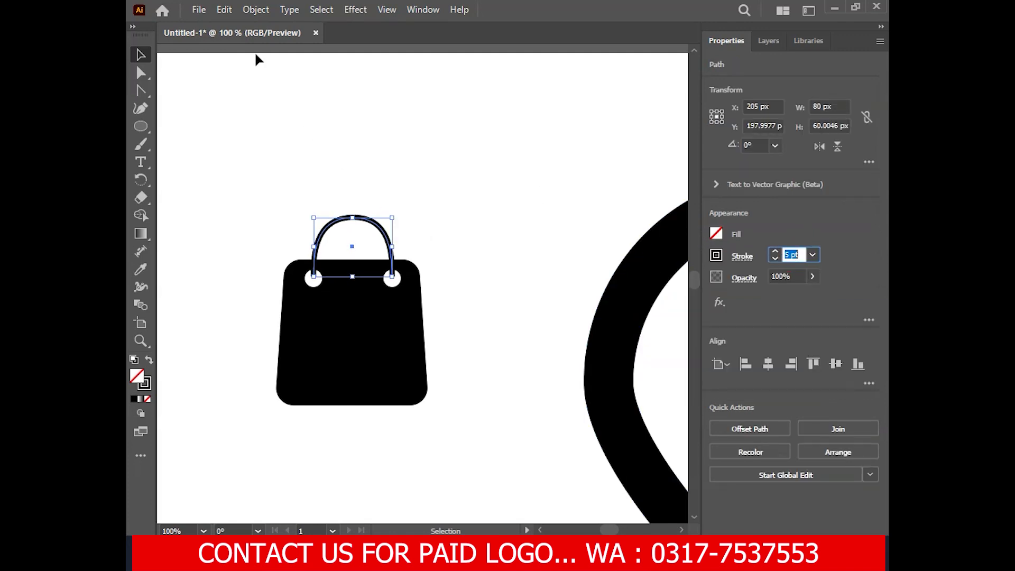
# - Expand the handle's stroke into a filled shape
pyautogui.click(256, 9)
pyautogui.click(309, 213)
pyautogui.click(476, 358)
pyautogui.click(459, 243)
# - Merge the handle's overlapping areas with the bag body using Shape Builder
pyautogui.click(359, 220)
pyautogui.moveTo(320, 259); pyautogui.dragTo(422, 334)
pyautogui.click(140, 215)
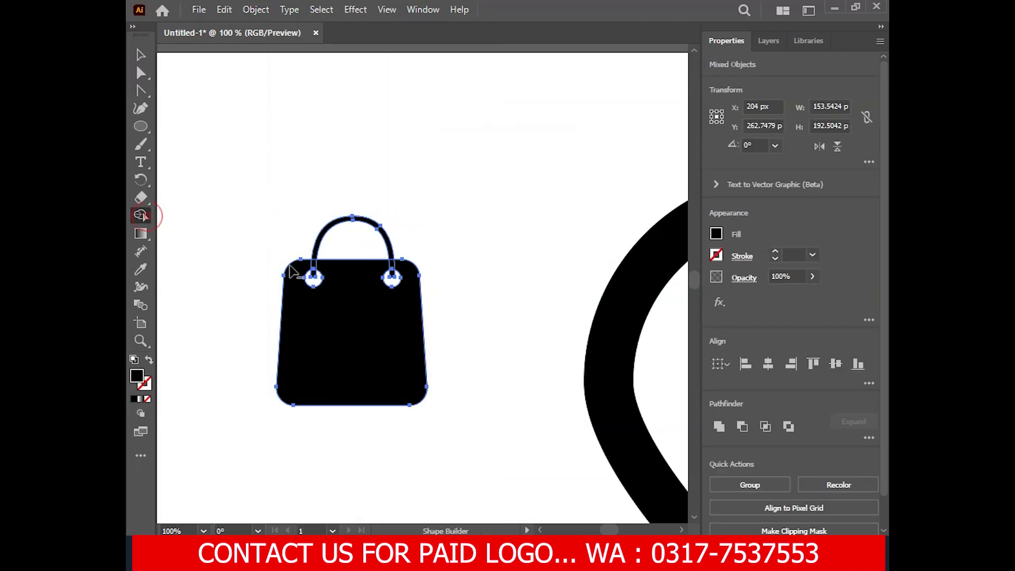
pyautogui.scroll(4, 309, 274)
pyautogui.moveTo(306, 250)
pyautogui.mouseDown()
pyautogui.moveTo(331, 235)
pyautogui.moveTo(331, 266)
pyautogui.moveTo(646, 235)
pyautogui.mouseUp()
pyautogui.click(141, 55)
pyautogui.click(233, 136)
# - Move the finished bag into the pin, centred horizontally
pyautogui.scroll(-6, 226, 125)
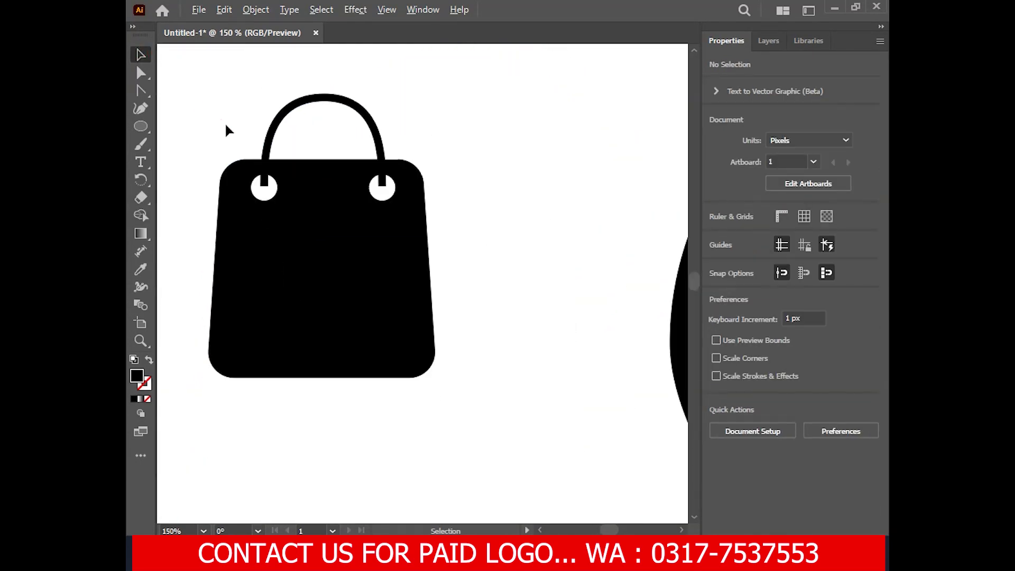
pyautogui.moveTo(303, 213); pyautogui.dragTo(274, 288)
pyautogui.moveTo(236, 259); pyautogui.dragTo(454, 272)
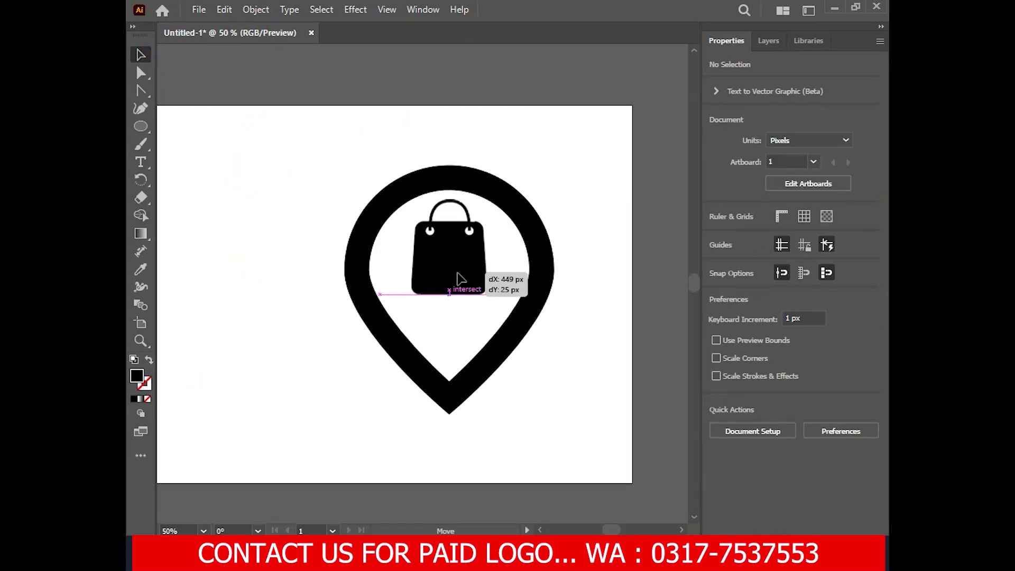
pyautogui.click(295, 318)
# - Enlarge the bag and raise it so its base lies level with the pin's widest point
pyautogui.click(465, 280)
pyautogui.moveTo(487, 294); pyautogui.dragTo(506, 272)
pyautogui.click(318, 354)
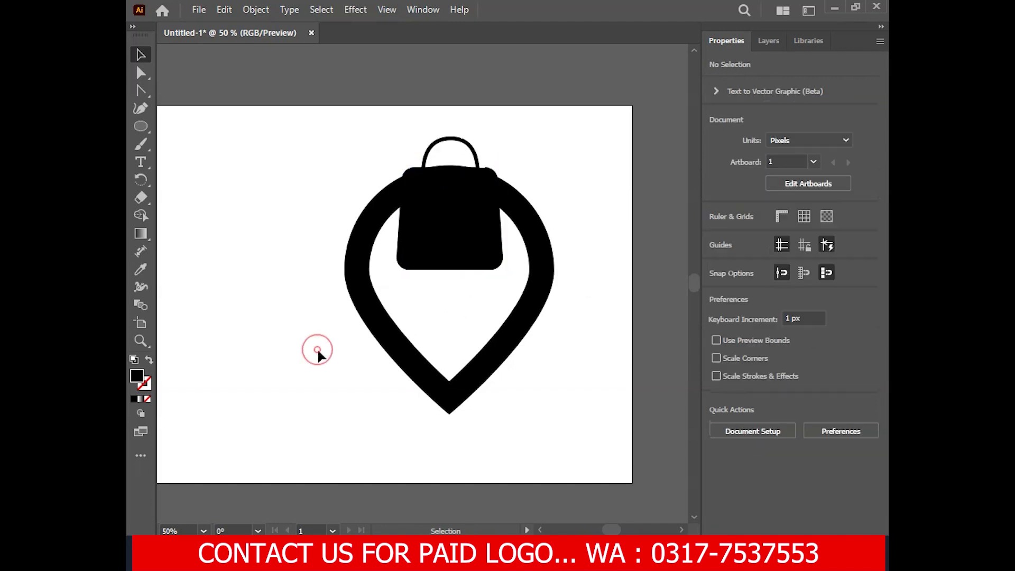
# - Draw a horizontal Pen line across the pin at the bag's base, extending past both sides, with a 1 pt stroke and no fill
pyautogui.moveTo(140, 91); pyautogui.dragTo(175, 90)
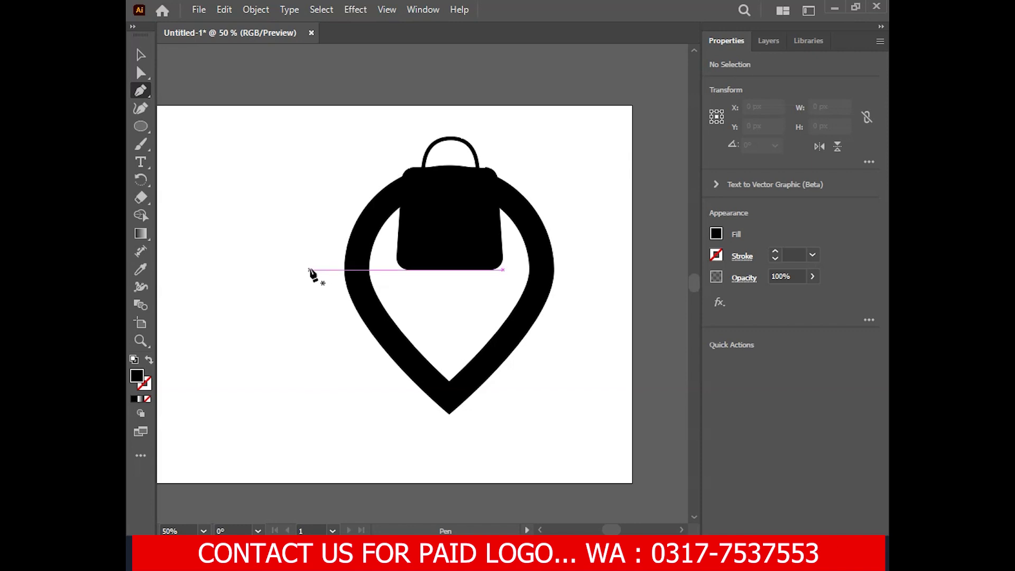
pyautogui.click(311, 269)
pyautogui.click(588, 270)
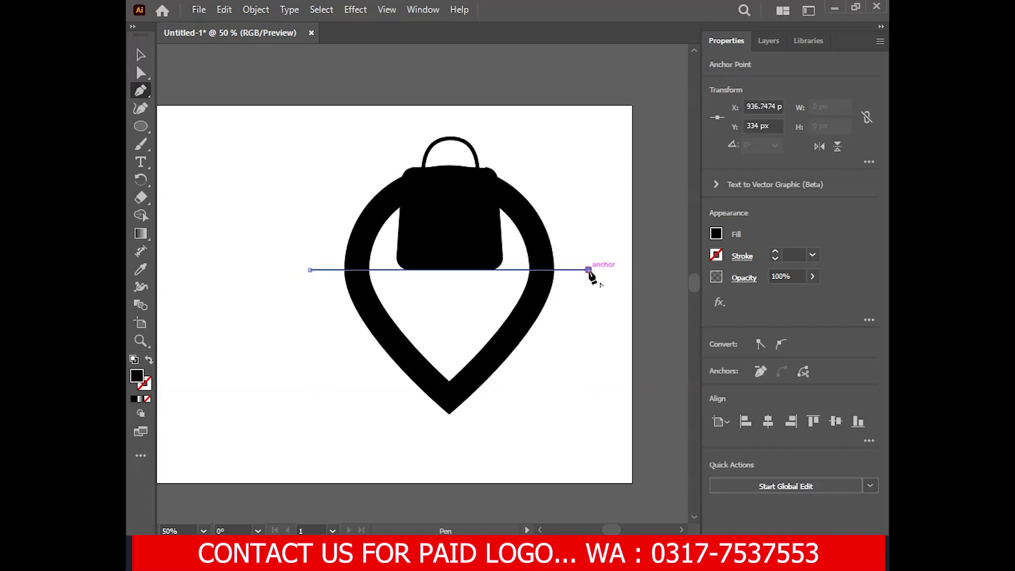
pyautogui.click(149, 359)
pyautogui.click(140, 55)
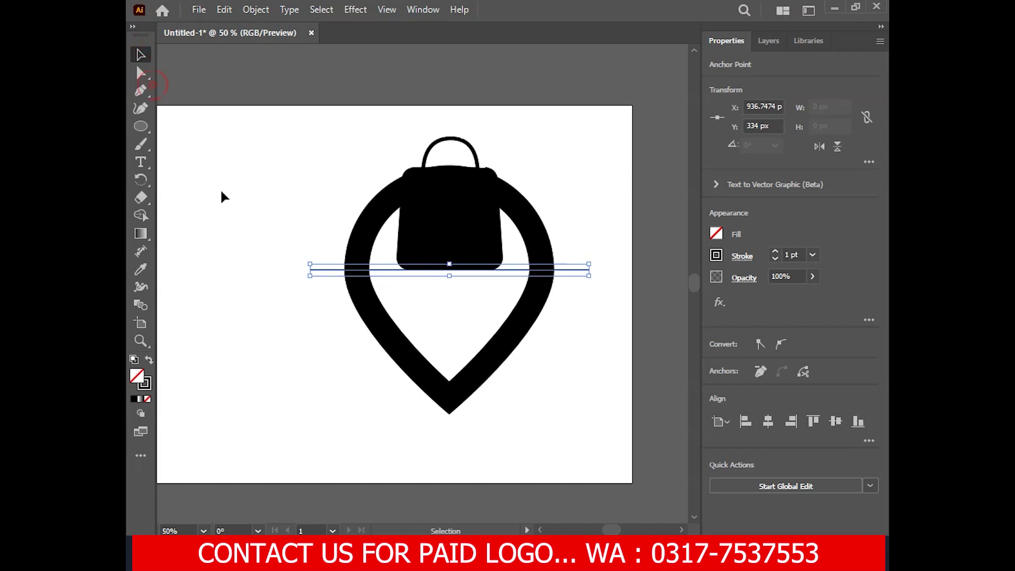
# - Lower the horizontal line to Y 350 px, leaving a small gap beneath the bag
pyautogui.click(181, 156)
pyautogui.click(309, 269)
pyautogui.press('Down')
pyautogui.press('Down')
pyautogui.press('Down')
pyautogui.press('Down')
pyautogui.press('Down')
pyautogui.press('Down')
pyautogui.press('Down')
pyautogui.press('Down')
pyautogui.press('Down')
pyautogui.press('Down')
pyautogui.press('Down')
pyautogui.press('Down')
pyautogui.press('Down')
pyautogui.press('Down')
pyautogui.press('Down')
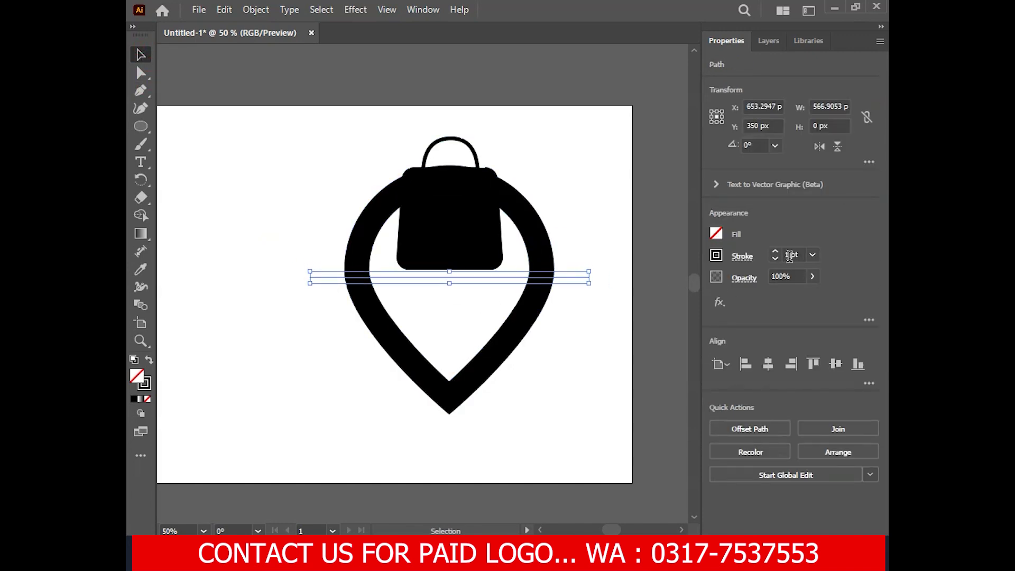
# - Set the line's stroke to 5 pt and place a copy of it lower down, across the pin's tapering part
pyautogui.click(573, 351)
pyautogui.moveTo(568, 277); pyautogui.dragTo(571, 353)
pyautogui.click(340, 423)
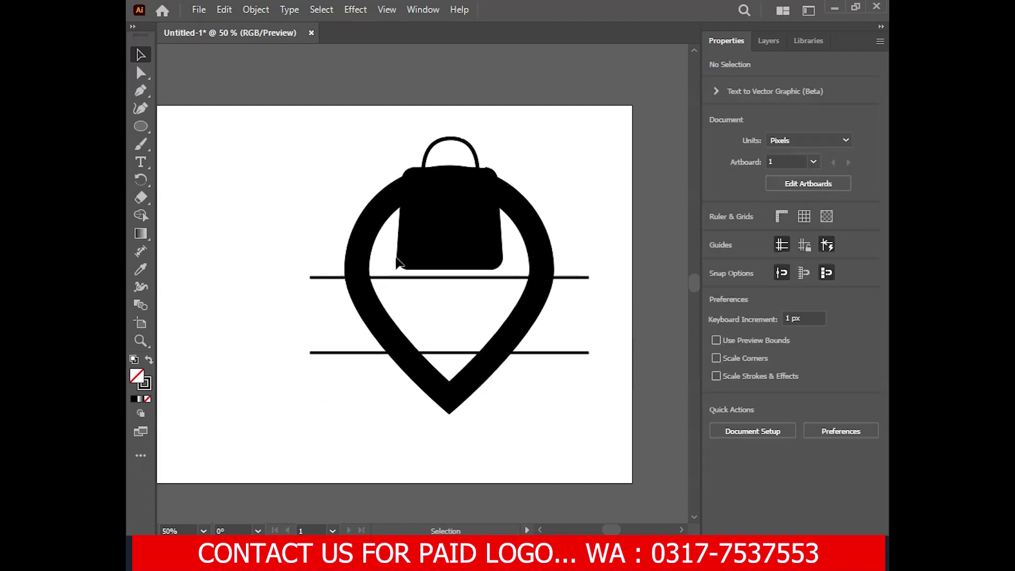
# - Raise the bag slightly, to about Y 187 px, keeping it horizontally centred in the pin
pyautogui.click(421, 248)
pyautogui.press('Up')
pyautogui.press('Up')
pyautogui.press('Up')
pyautogui.press('Up')
pyautogui.press('Up')
pyautogui.press('Up')
pyautogui.press('Up')
pyautogui.press('Up')
pyautogui.press('Up')
pyautogui.press('Up')
pyautogui.press('Up')
pyautogui.press('Up')
pyautogui.press('Up')
pyautogui.press('Up')
pyautogui.press('Up')
pyautogui.press('Up')
pyautogui.press('Up')
pyautogui.press('Up')
pyautogui.press('Up')
pyautogui.press('Up')
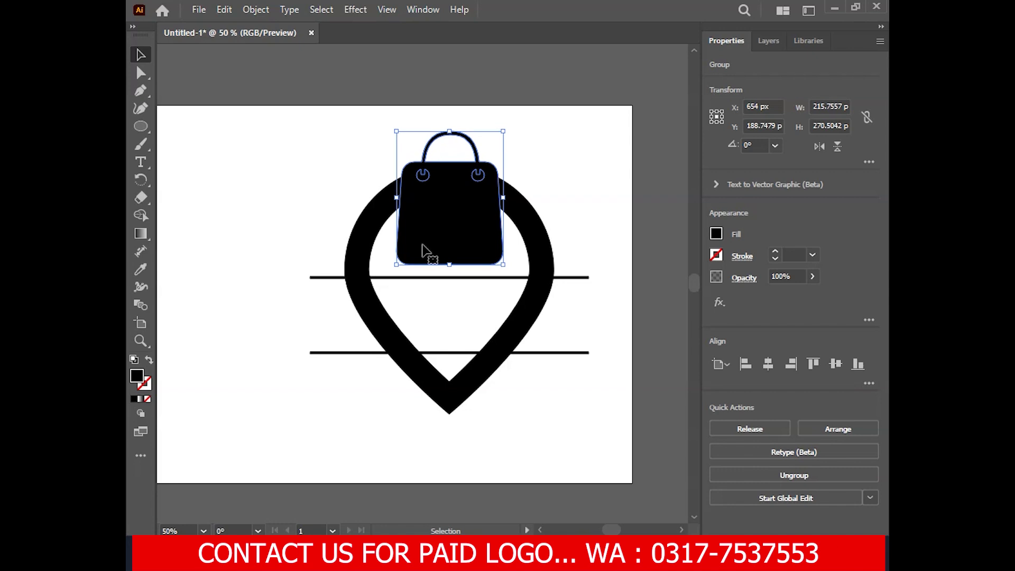
# - Raise the upper horizontal line to Y 343 px, closer to the bag's base
pyautogui.click(390, 278)
pyautogui.press('Up')
pyautogui.press('Up')
pyautogui.press('Up')
pyautogui.press('Up')
pyautogui.press('Up')
pyautogui.press('Up')
pyautogui.press('Up')
pyautogui.press('Up')
pyautogui.press('Up')
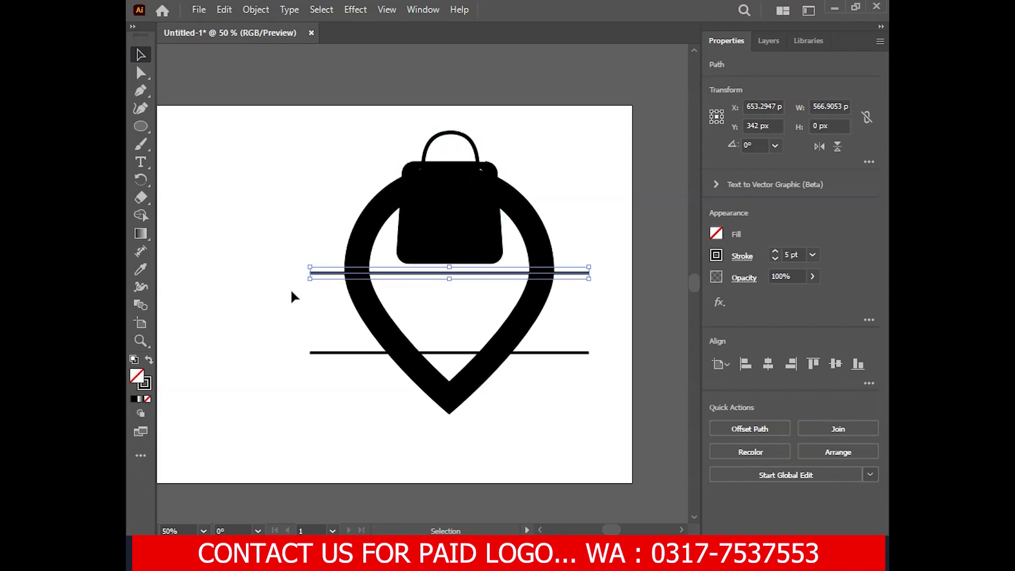
pyautogui.click(291, 292)
pyautogui.click(350, 274)
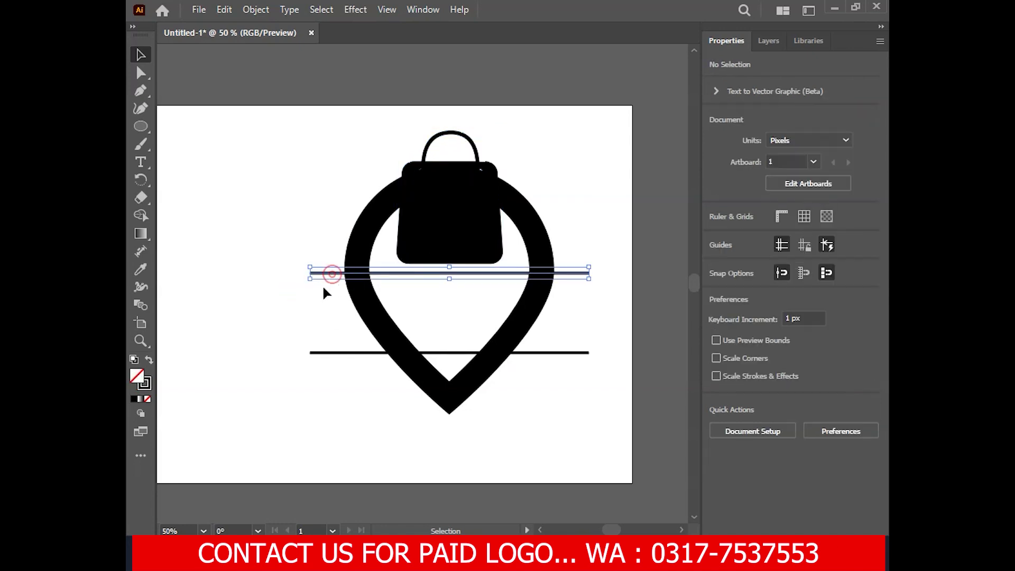
pyautogui.click(230, 334)
# - Offset the upper horizontal line's path by 18 px with miter joins
pyautogui.click(317, 275)
pyautogui.click(256, 10)
pyautogui.moveTo(317, 396)
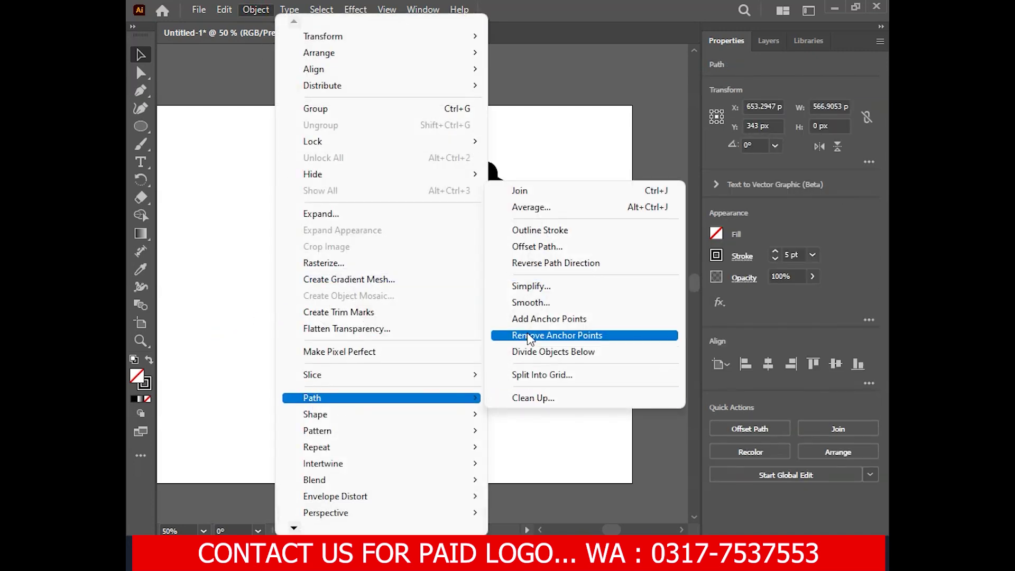
pyautogui.click(539, 247)
pyautogui.scroll(20, 656, 275)
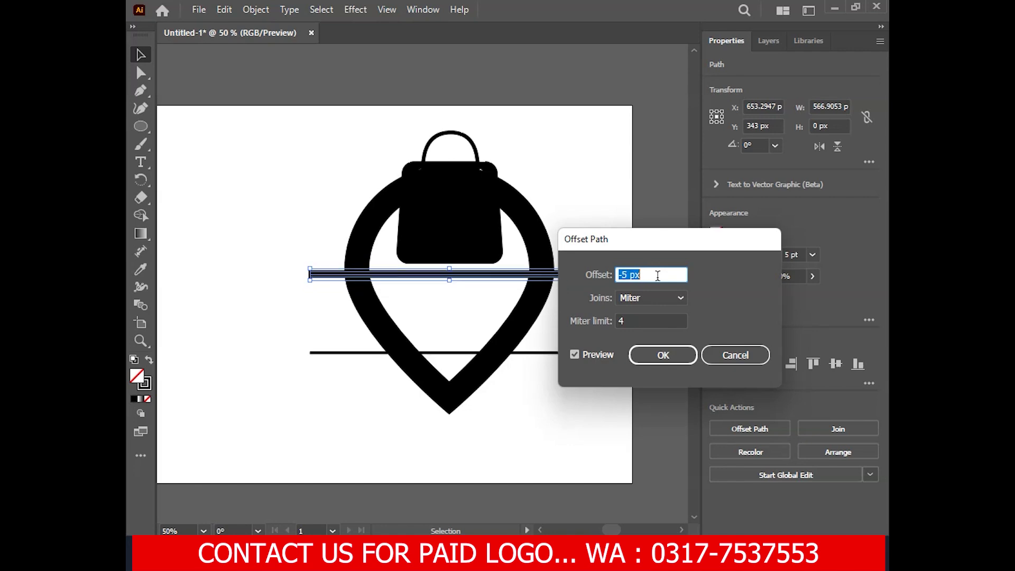
pyautogui.scroll(3, 676, 271)
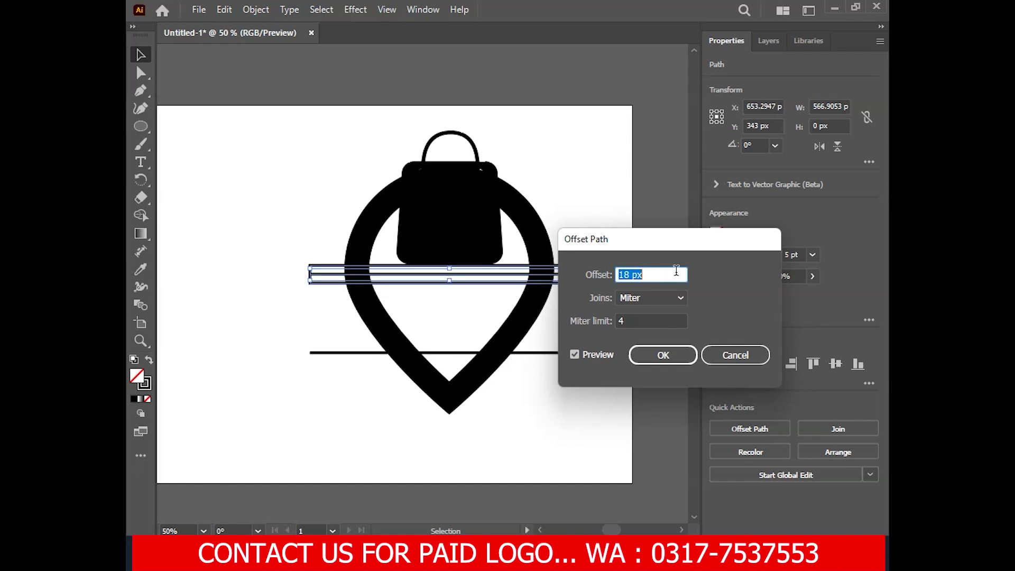
pyautogui.click(662, 356)
# - Offset the lower horizontal line's path by 18 px as well
pyautogui.click(584, 352)
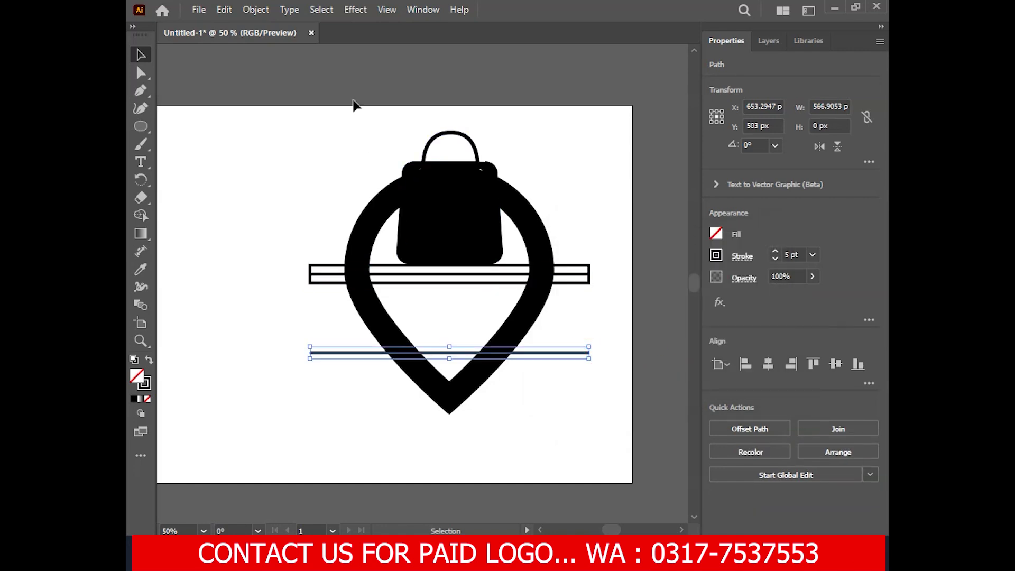
pyautogui.click(264, 16)
pyautogui.moveTo(386, 402)
pyautogui.click(534, 247)
pyautogui.click(662, 355)
pyautogui.click(597, 238)
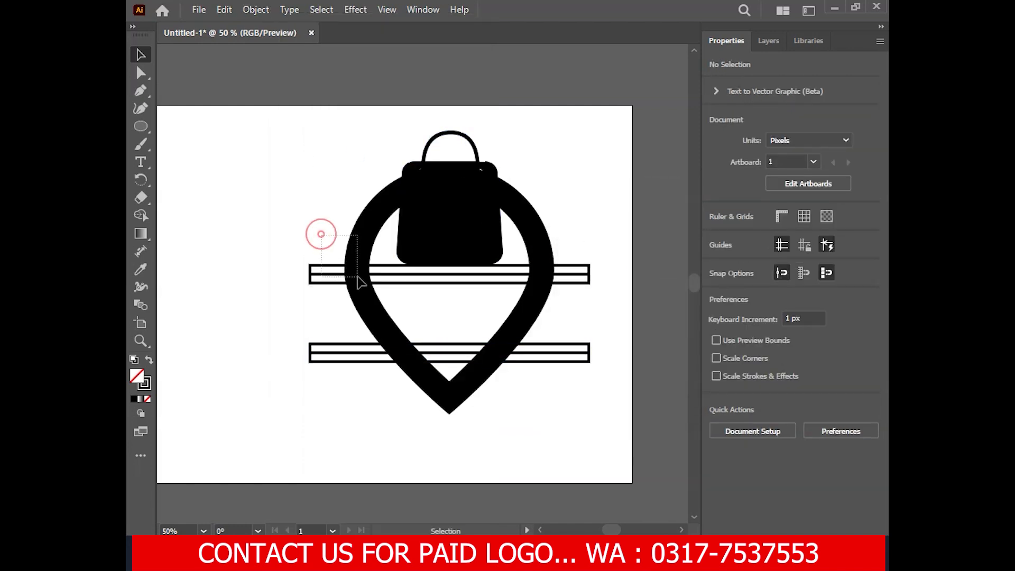
# - Select the pin with both lines and their offset bands, and cut away the upper band's areas with Shape Builder
pyautogui.moveTo(358, 278); pyautogui.dragTo(357, 320)
pyautogui.click(143, 215)
pyautogui.scroll(2, 328, 256)
pyautogui.keyDown('alt'); pyautogui.click(323, 282); pyautogui.keyUp('alt')
pyautogui.moveTo(339, 278); pyautogui.dragTo(444, 284)
pyautogui.moveTo(459, 281); pyautogui.dragTo(229, 301)
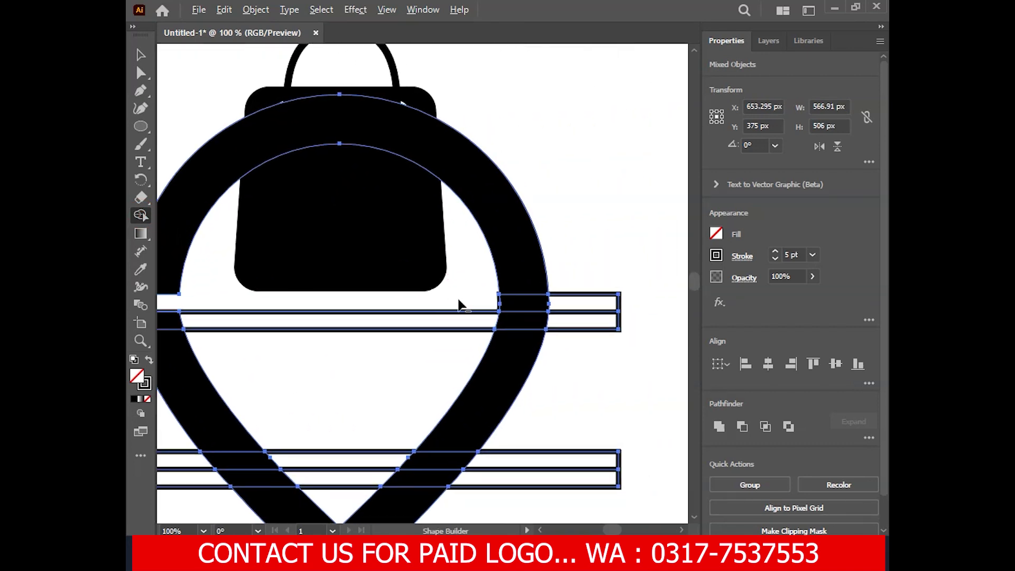
pyautogui.moveTo(561, 323)
pyautogui.mouseDown()
pyautogui.moveTo(471, 324)
pyautogui.moveTo(507, 375)
pyautogui.mouseUp()
pyautogui.moveTo(415, 370); pyautogui.dragTo(640, 348)
# - Remove the pin walls between the two lines and the adjoining offset areas with Shape Builder
pyautogui.moveTo(373, 299); pyautogui.dragTo(275, 310)
pyautogui.moveTo(442, 351); pyautogui.dragTo(370, 366)
pyautogui.moveTo(400, 367); pyautogui.dragTo(331, 240)
pyautogui.moveTo(216, 302); pyautogui.dragTo(246, 310)
pyautogui.moveTo(312, 303); pyautogui.dragTo(491, 311)
pyautogui.moveTo(502, 302); pyautogui.dragTo(375, 320)
pyautogui.moveTo(410, 320); pyautogui.dragTo(519, 328)
pyautogui.moveTo(434, 391); pyautogui.dragTo(378, 375)
# - Fill the pin's tip solid black and remove the rest of the lower offset band with Shape Builder
pyautogui.click(148, 360)
pyautogui.click(325, 395)
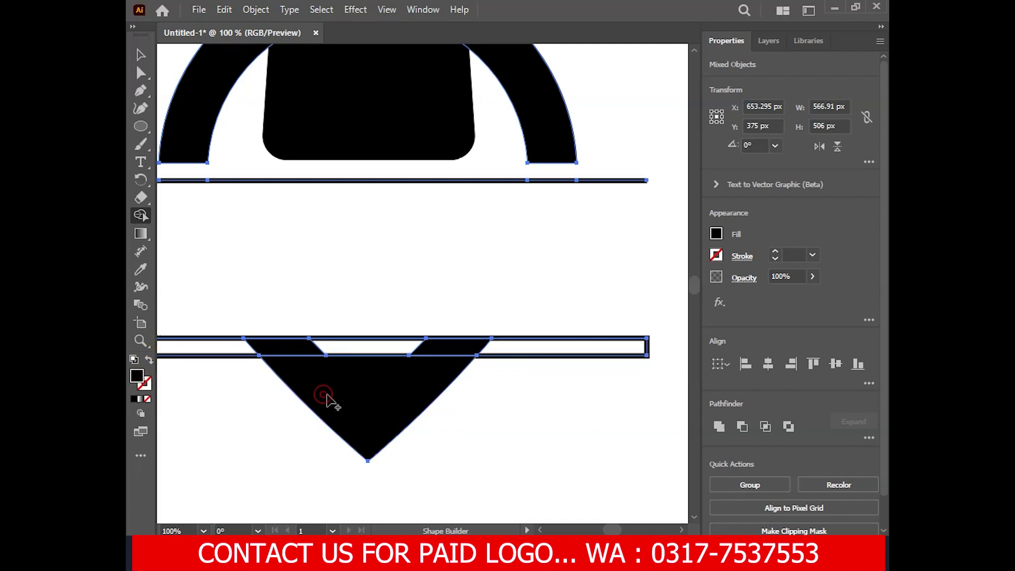
pyautogui.moveTo(441, 347)
pyautogui.mouseDown()
pyautogui.moveTo(374, 347)
pyautogui.moveTo(497, 358)
pyautogui.moveTo(286, 360)
pyautogui.mouseUp()
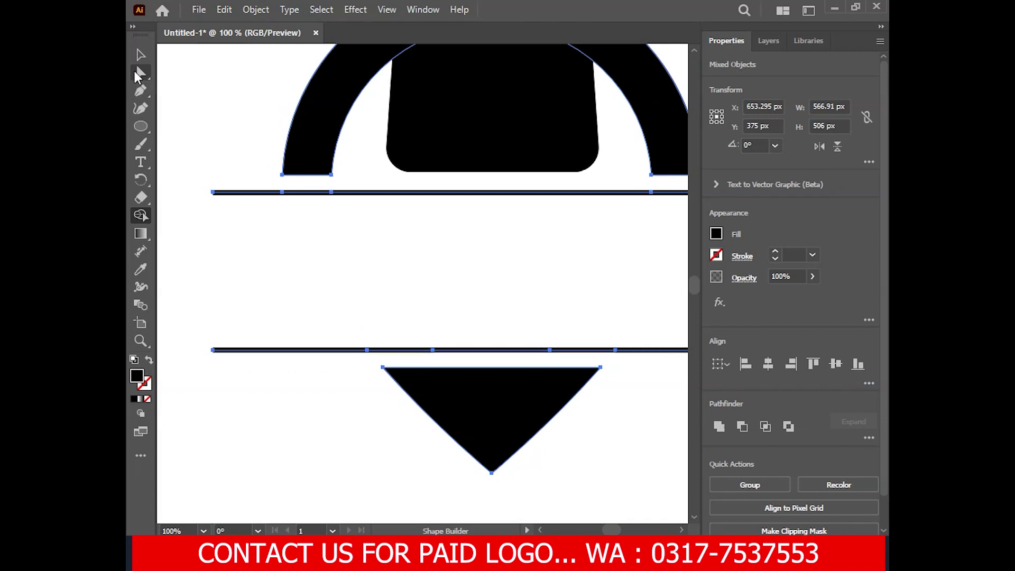
# - Set the stroke of both horizontal lines to 3 pt with no fill
pyautogui.click(140, 55)
pyautogui.click(163, 99)
pyautogui.click(220, 191)
pyautogui.keyDown('shift'); pyautogui.click(249, 350); pyautogui.keyUp('shift')
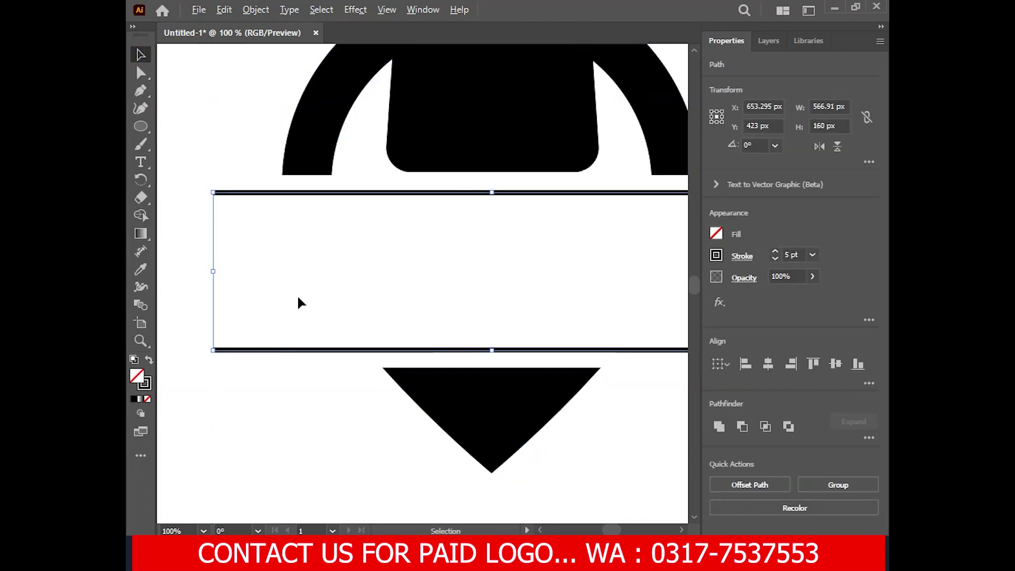
pyautogui.click(149, 360)
pyautogui.click(149, 360)
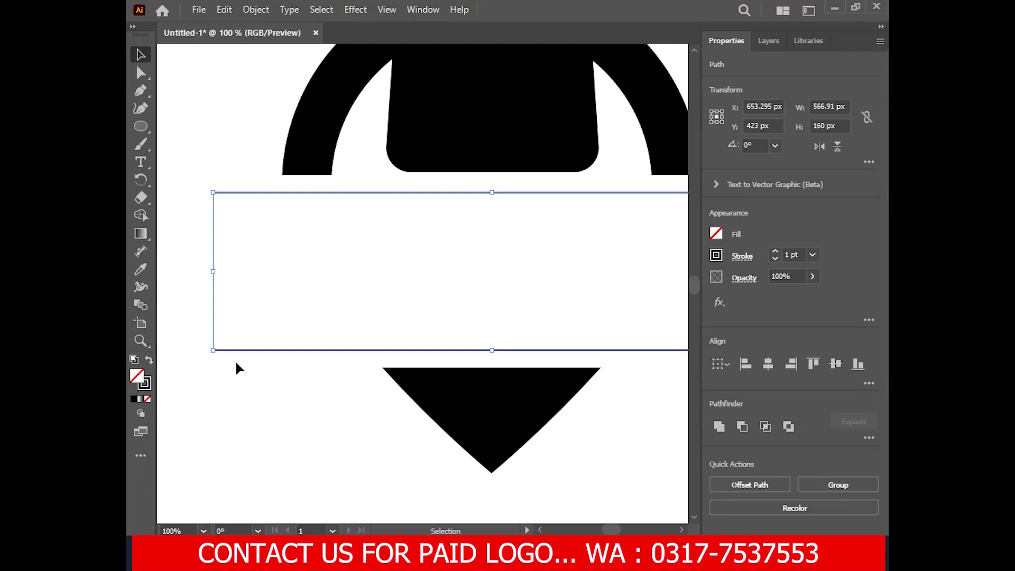
pyautogui.write('3')
pyautogui.press('Return')
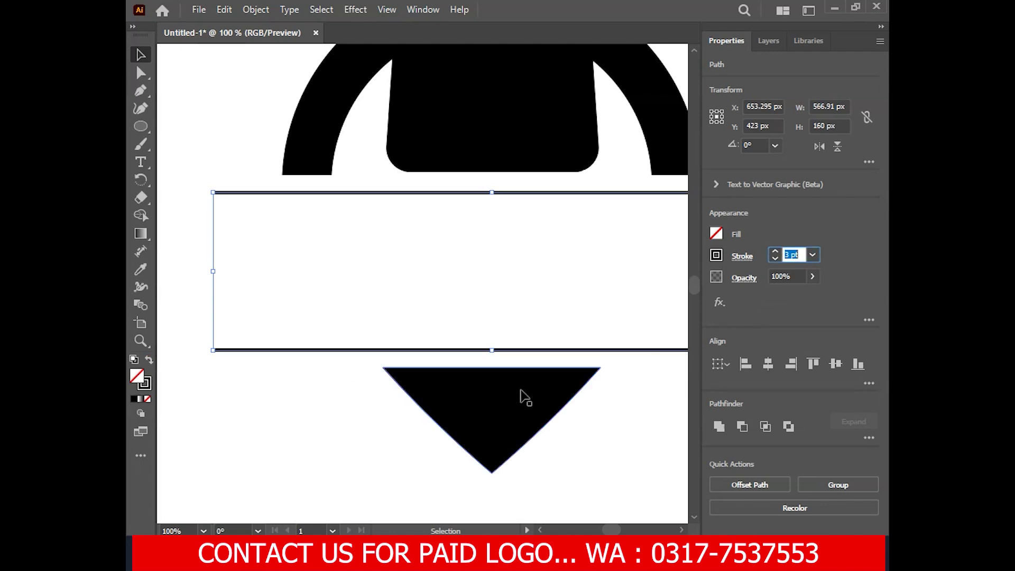
# - Reselect both horizontal lines and thicken their stroke
pyautogui.scroll(-2, 520, 392)
pyautogui.moveTo(615, 379); pyautogui.dragTo(578, 390)
pyautogui.click(579, 391)
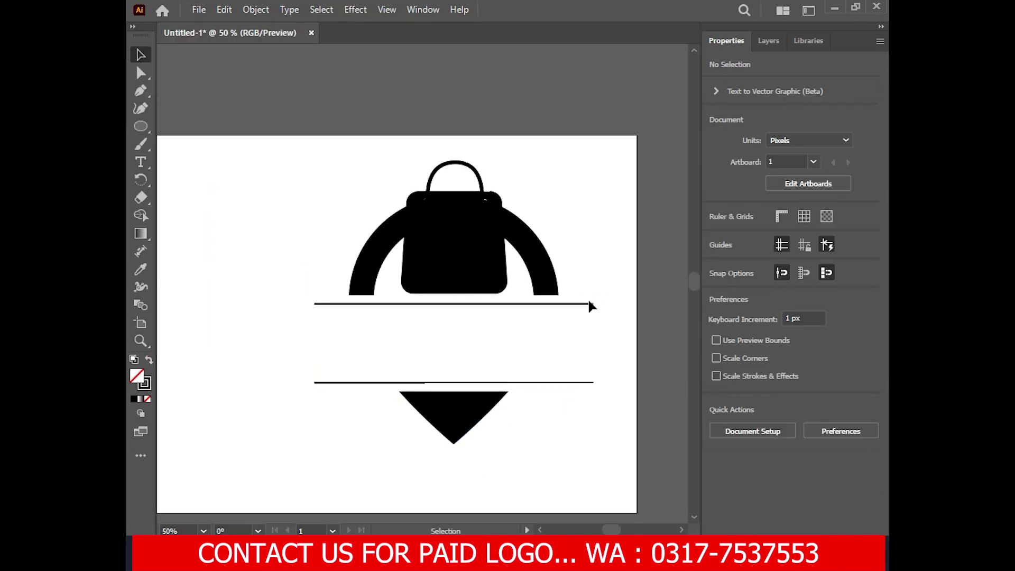
pyautogui.click(589, 302)
pyautogui.click(581, 381)
pyautogui.keyDown('shift'); pyautogui.click(586, 305); pyautogui.keyUp('shift')
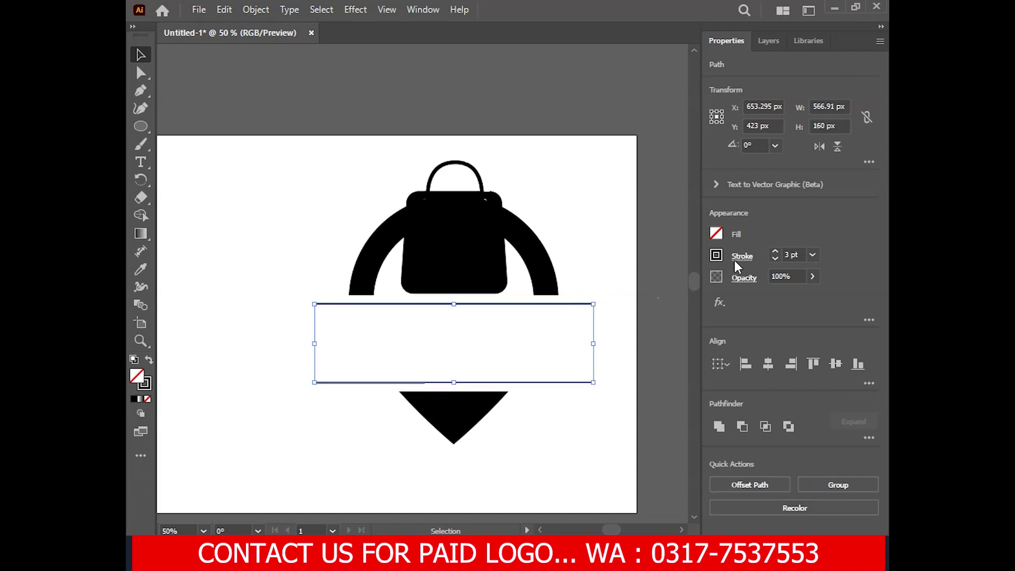
pyautogui.press('Return')
pyautogui.click(582, 252)
pyautogui.moveTo(582, 252); pyautogui.dragTo(494, 268)
pyautogui.click(377, 260)
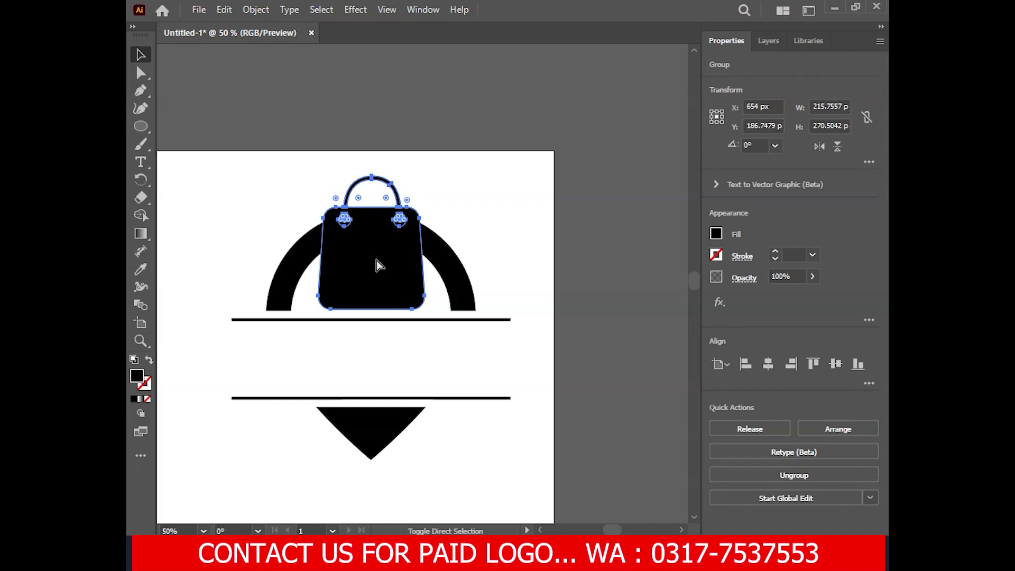
pyautogui.click(238, 206)
pyautogui.click(281, 276)
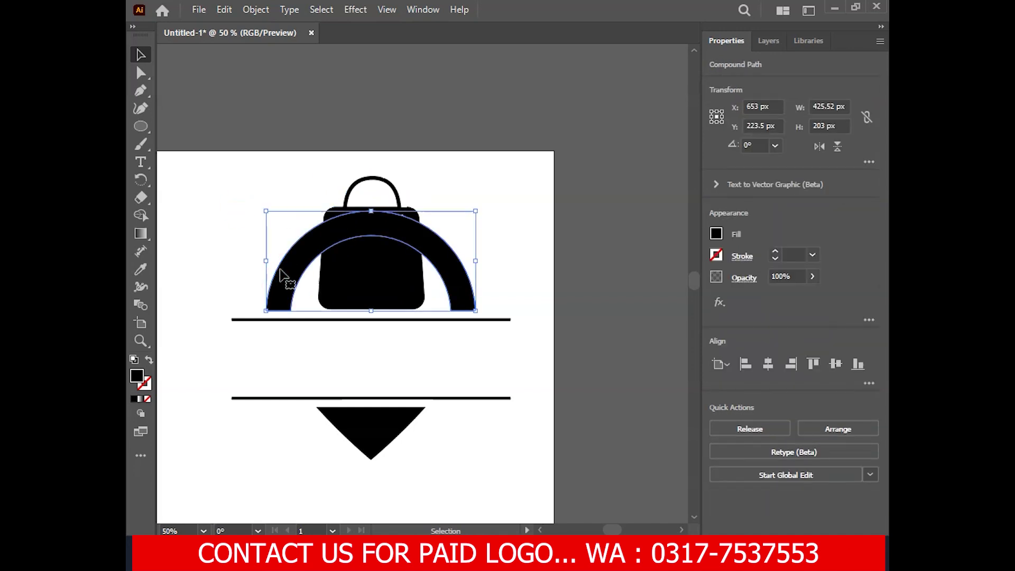
pyautogui.click(492, 170)
# - Draw diagonal Pen cutting lines across the arch, from its upper-right edge to its lower-left corner, and across the tip, about 175 px long
pyautogui.press('p')
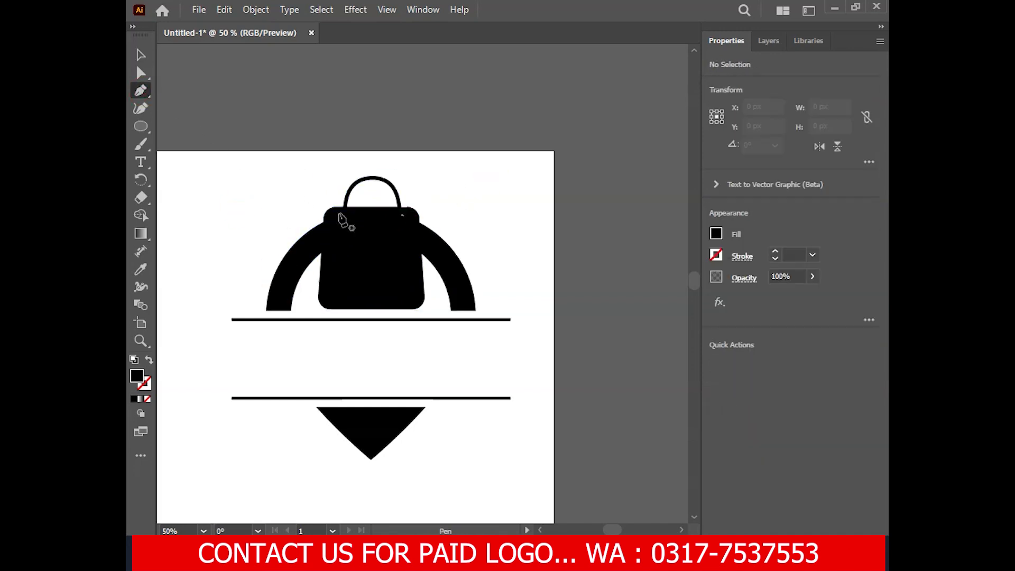
pyautogui.click(429, 228)
pyautogui.click(265, 310)
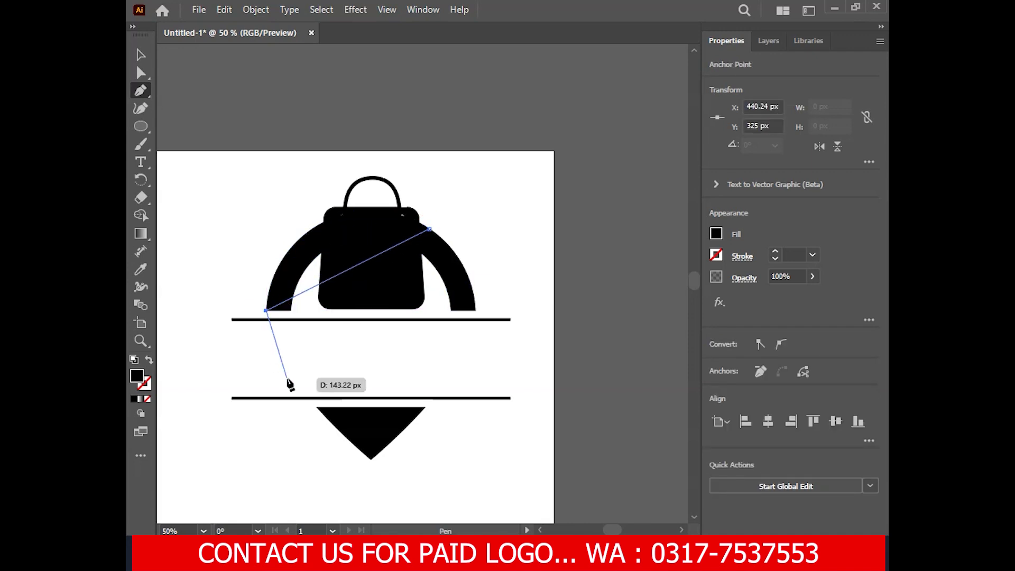
pyautogui.click(316, 406)
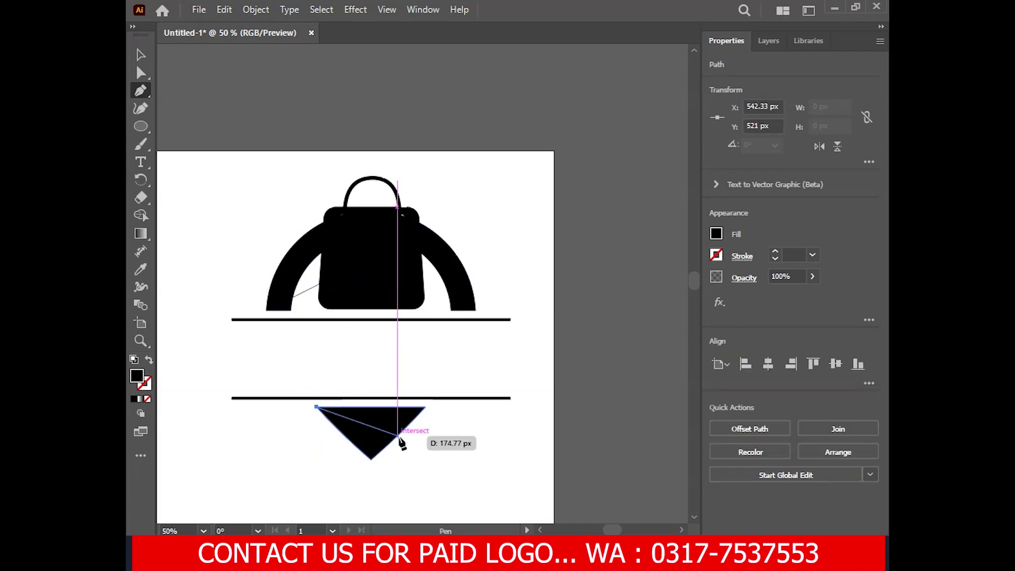
pyautogui.click(397, 435)
pyautogui.click(140, 72)
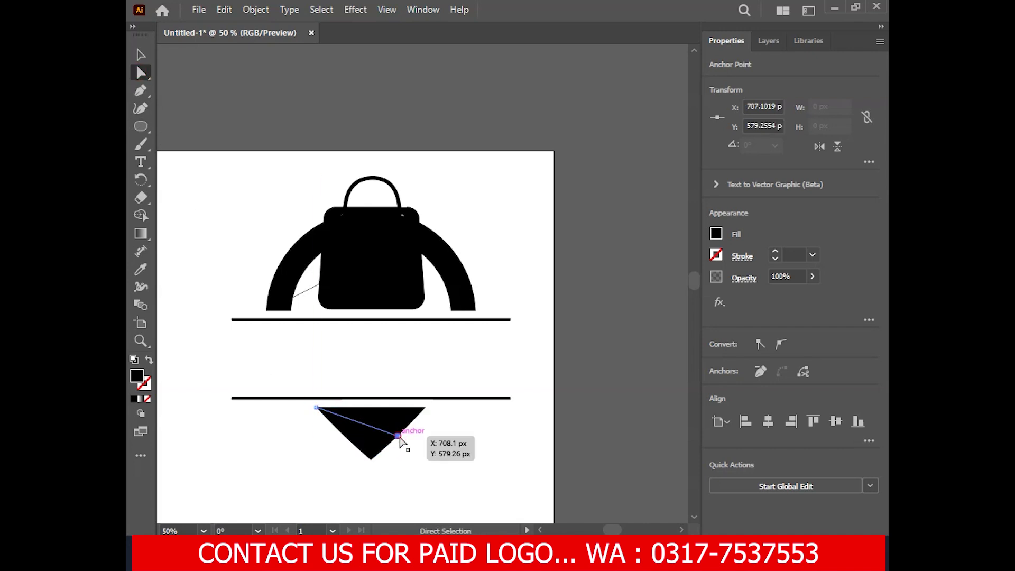
pyautogui.click(266, 310)
pyautogui.click(429, 229)
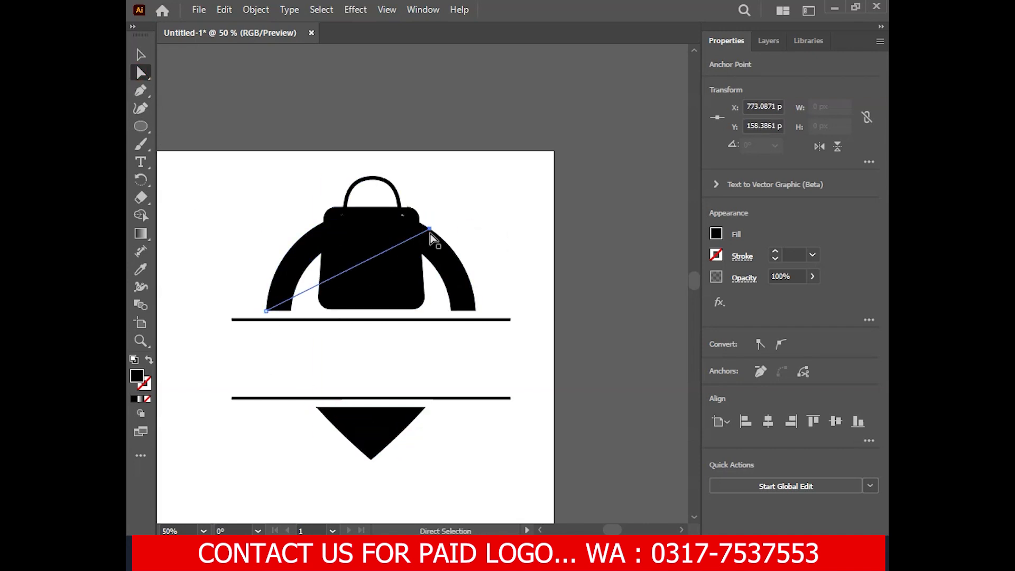
# - Split the arch and the pin's tip along the diagonal cutting lines with Shape Builder
pyautogui.click(141, 55)
pyautogui.click(250, 258)
pyautogui.click(283, 309)
pyautogui.keyDown('shift'); pyautogui.click(358, 414); pyautogui.keyUp('shift')
pyautogui.click(140, 215)
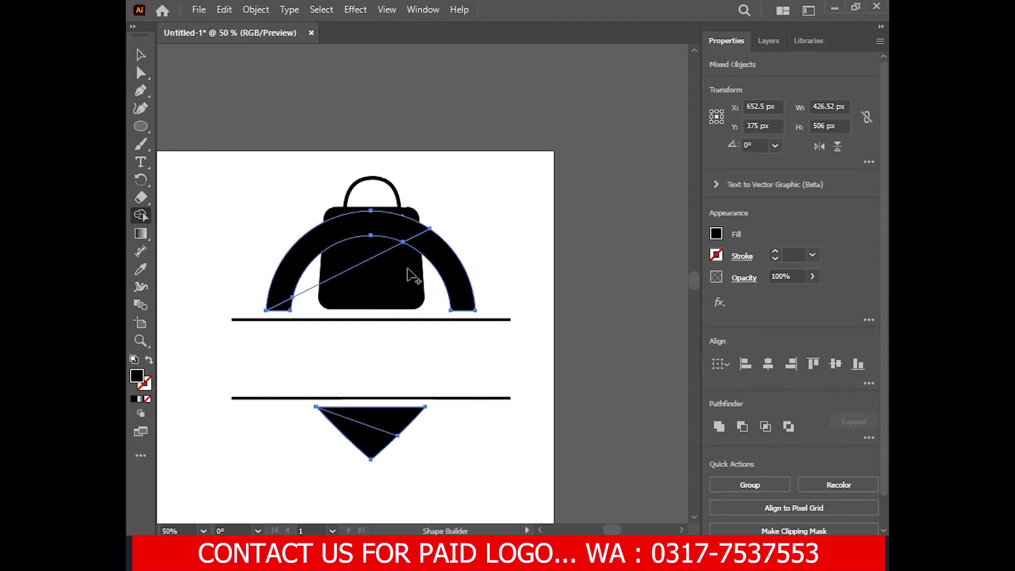
pyautogui.click(287, 308)
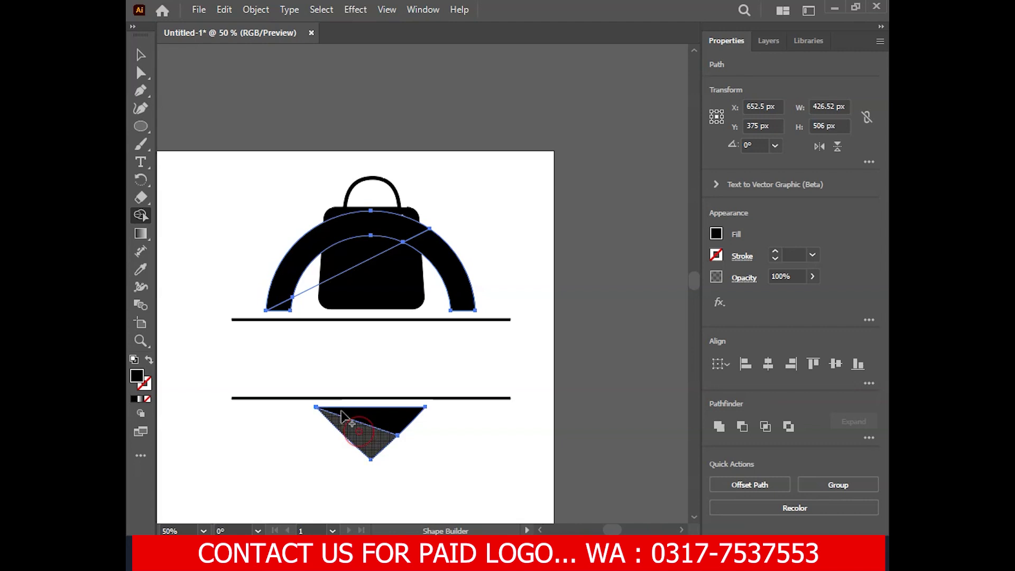
# - Delete the leftover diagonal cutting lines from the arch and tip
pyautogui.click(141, 54)
pyautogui.click(259, 222)
pyautogui.click(265, 312)
pyautogui.press('Delete')
pyautogui.click(430, 229)
pyautogui.press('Delete')
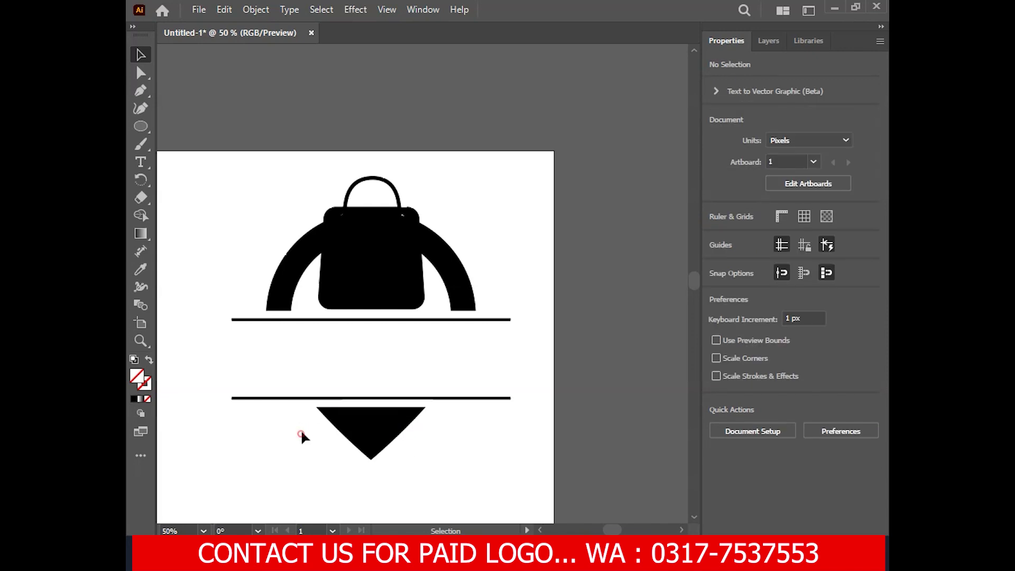
# - Fill the arch's large left segment with yellow-orange FFAA00
pyautogui.click(295, 242)
pyautogui.doubleClick(137, 375)
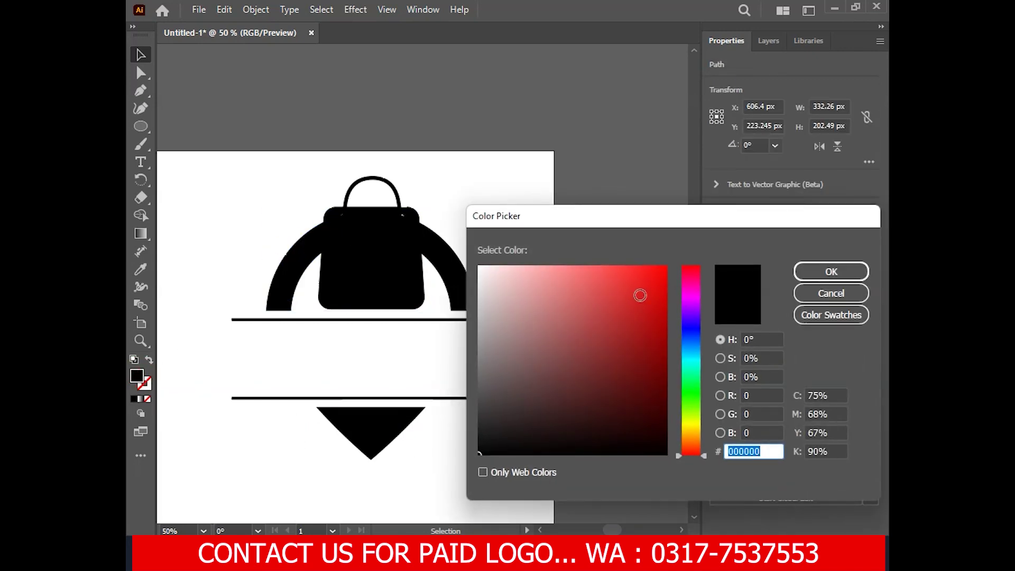
pyautogui.moveTo(639, 294); pyautogui.dragTo(667, 266)
pyautogui.moveTo(696, 434); pyautogui.dragTo(697, 434)
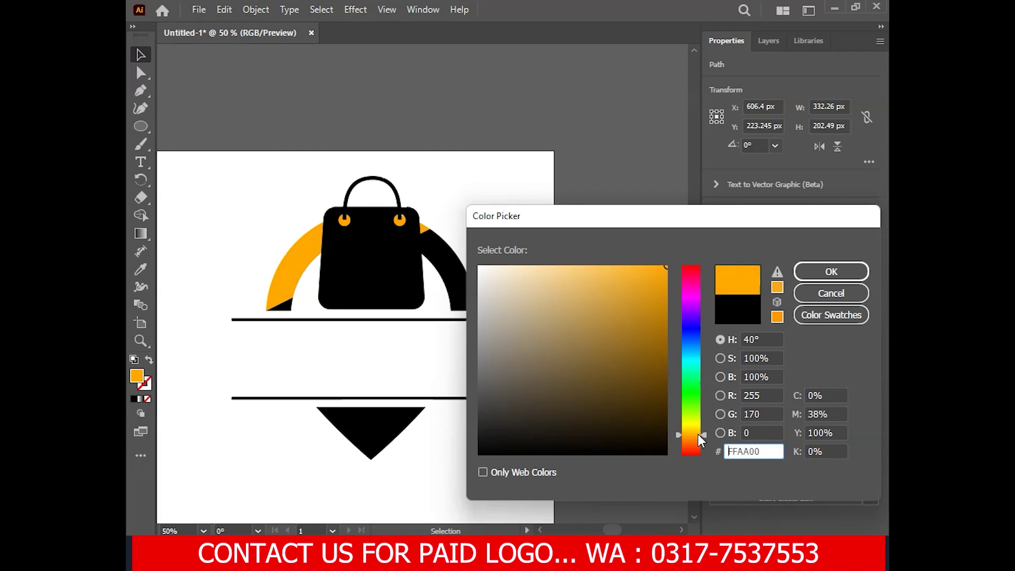
pyautogui.click(831, 271)
# - Fill the arch's right segment and its small lower-left corner piece with orange FF6700
pyautogui.click(465, 300)
pyautogui.keyDown('shift'); pyautogui.click(285, 305); pyautogui.keyUp('shift')
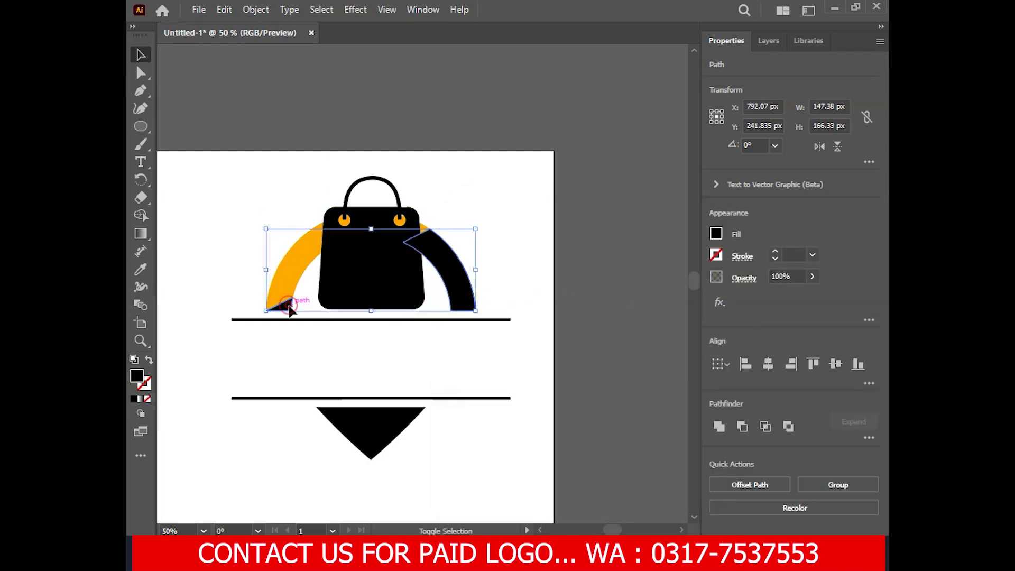
pyautogui.doubleClick(136, 376)
pyautogui.write('FF0000')
pyautogui.moveTo(693, 436); pyautogui.dragTo(700, 443)
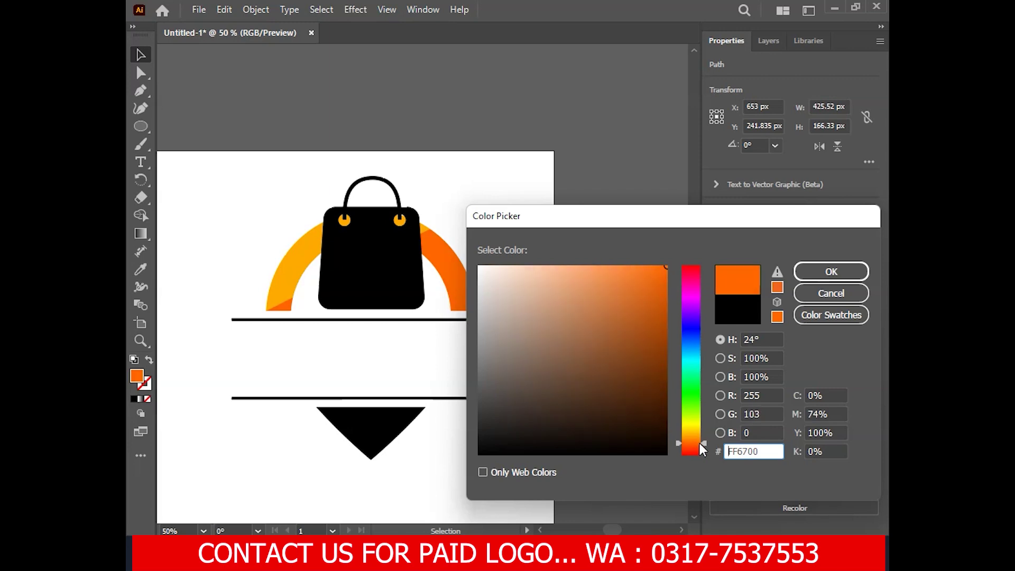
pyautogui.click(831, 272)
# - Fill the tip's upper piece with the yellow-orange sampled from the arch's left segment
pyautogui.click(526, 299)
pyautogui.click(402, 420)
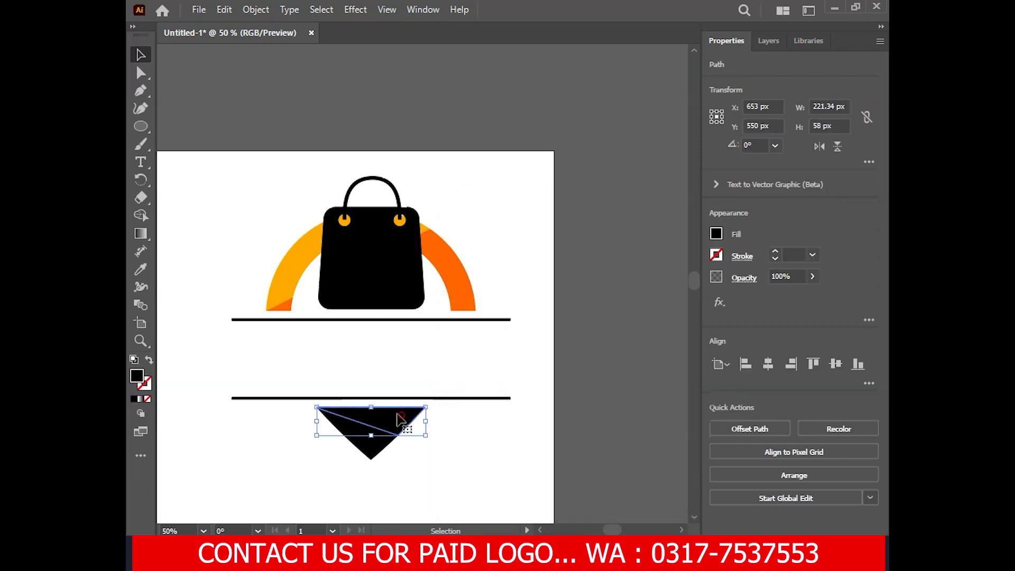
pyautogui.click(140, 269)
pyautogui.click(284, 268)
pyautogui.click(140, 55)
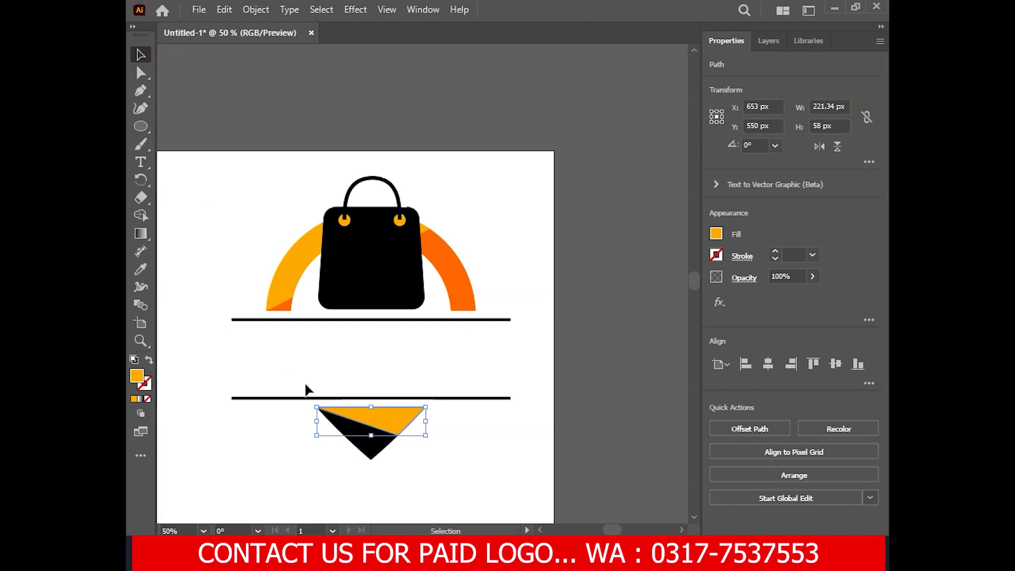
# - Fill the tip's lower piece with the darker orange sampled from the arch's right segment
pyautogui.click(370, 456)
pyautogui.click(141, 269)
pyautogui.click(445, 275)
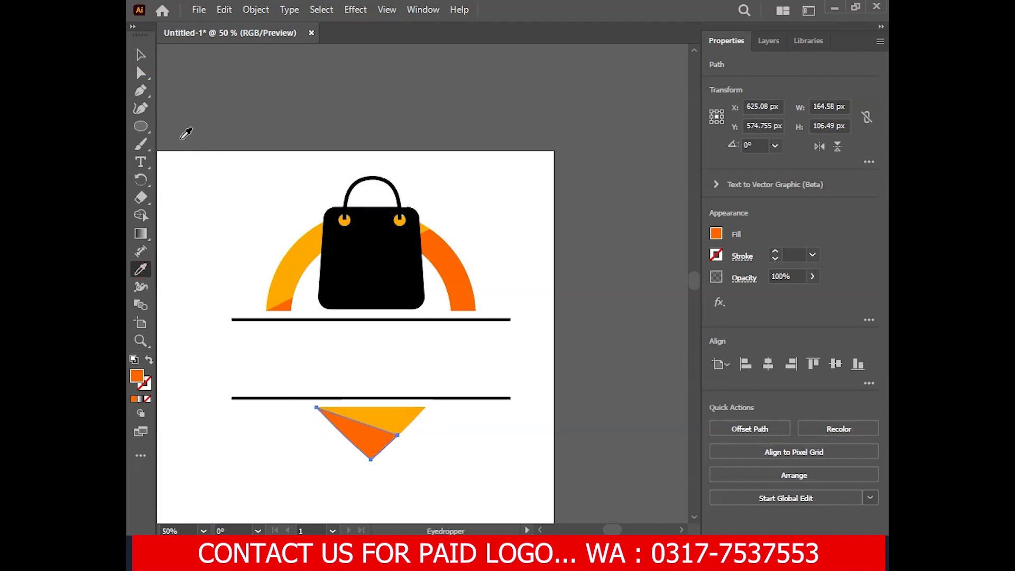
# - Fill the shopping bag's body and handle with dark grey 353535
pyautogui.click(140, 55)
pyautogui.click(181, 122)
pyautogui.moveTo(217, 238); pyautogui.dragTo(239, 237)
pyautogui.click(369, 264)
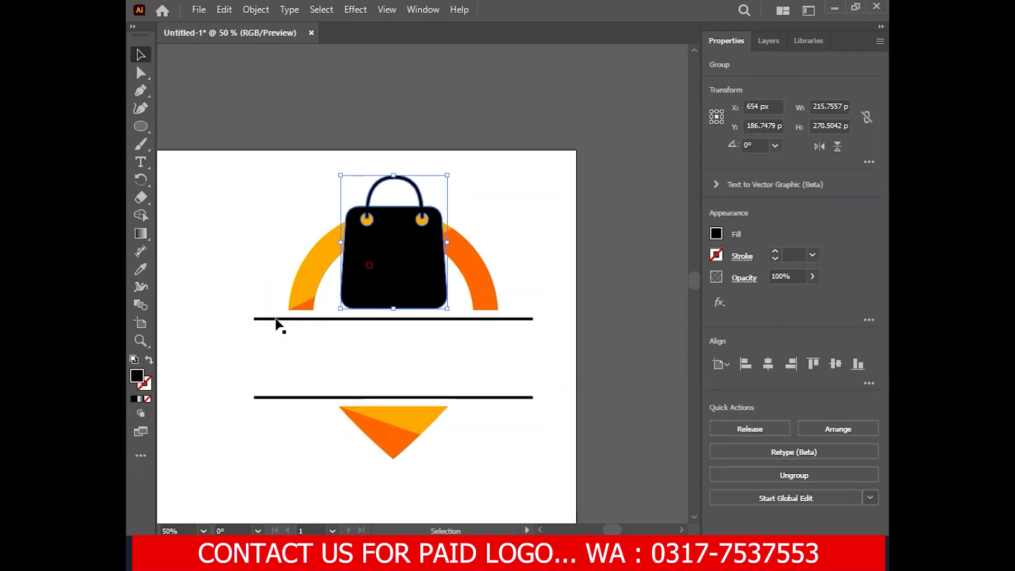
pyautogui.doubleClick(137, 376)
pyautogui.moveTo(479, 411); pyautogui.dragTo(477, 418)
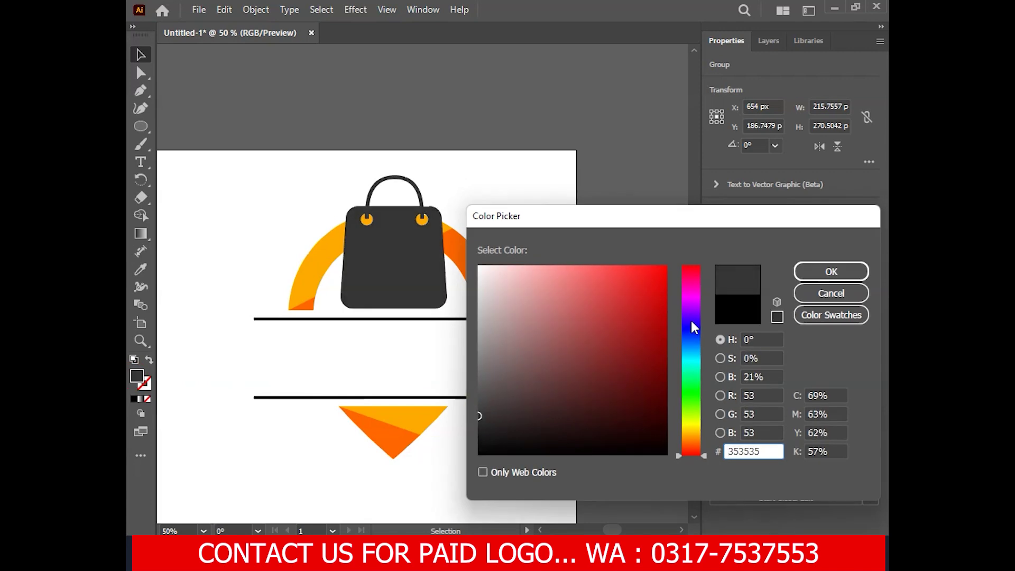
pyautogui.click(831, 271)
# - Expand the two horizontal lines' fill and stroke into shapes and fill them with the dark grey sampled from the bag
pyautogui.moveTo(227, 295); pyautogui.dragTo(274, 377)
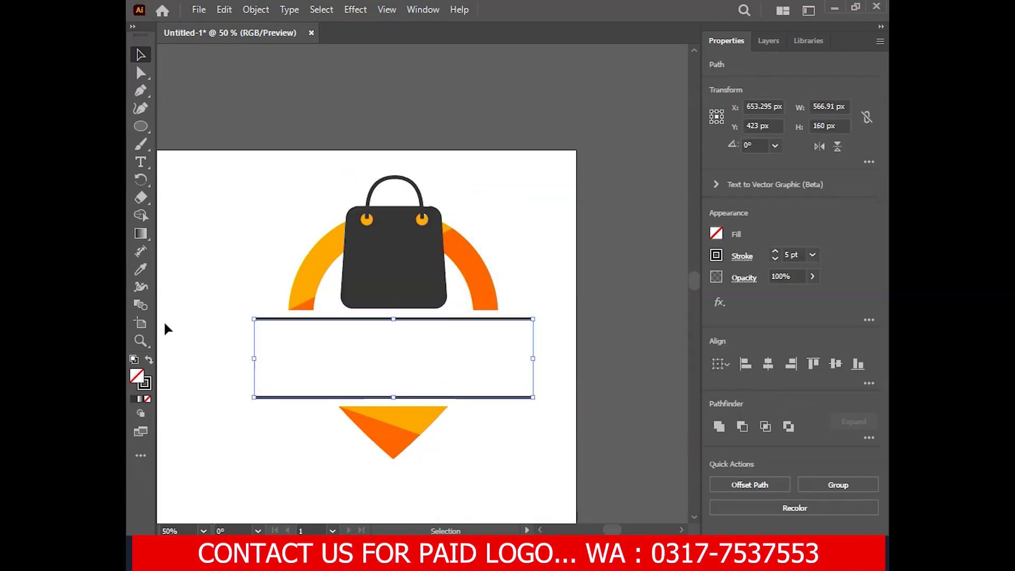
pyautogui.click(141, 270)
pyautogui.press('v')
pyautogui.moveTo(249, 294); pyautogui.dragTo(268, 394)
pyautogui.click(246, 12)
pyautogui.click(321, 214)
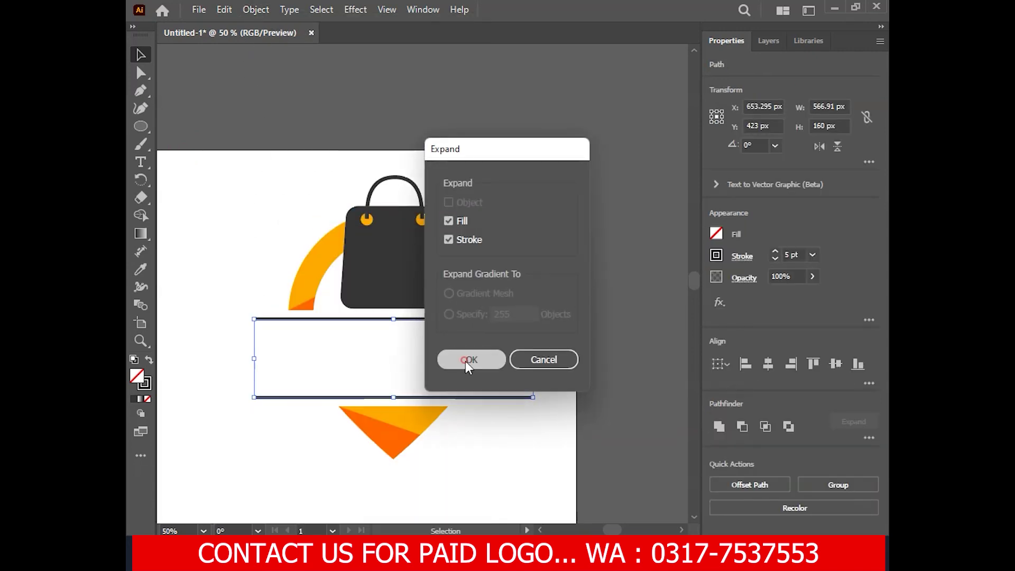
pyautogui.click(465, 360)
pyautogui.click(145, 270)
pyautogui.click(374, 254)
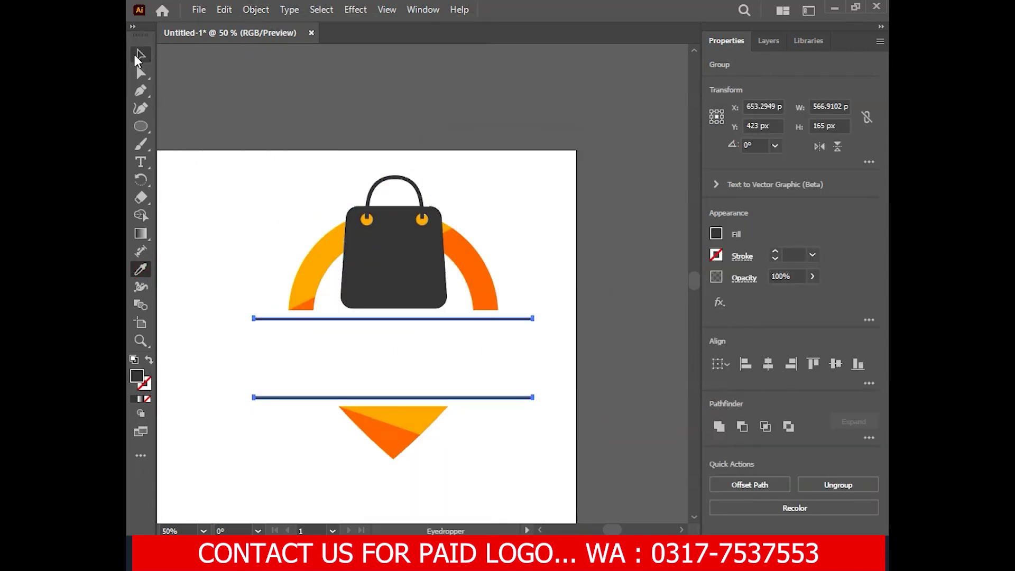
pyautogui.click(136, 59)
pyautogui.click(215, 210)
# - Add the title text "LOCAL SHOP" between the two horizontal lines and enlarge it to about 87 pt
pyautogui.moveTo(235, 279); pyautogui.dragTo(221, 272)
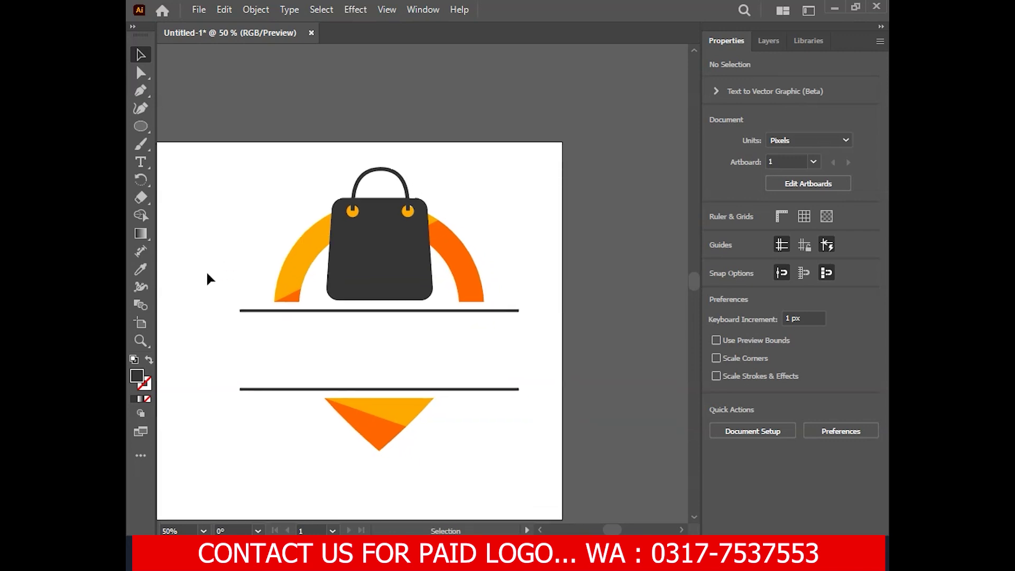
pyautogui.click(141, 162)
pyautogui.click(290, 362)
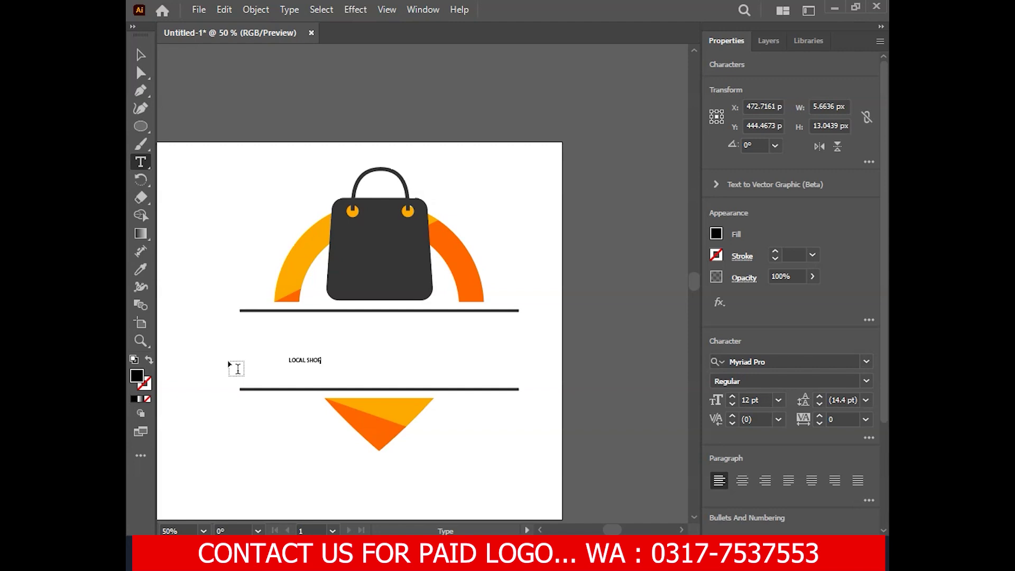
pyautogui.press('Escape')
pyautogui.moveTo(323, 366); pyautogui.dragTo(379, 341)
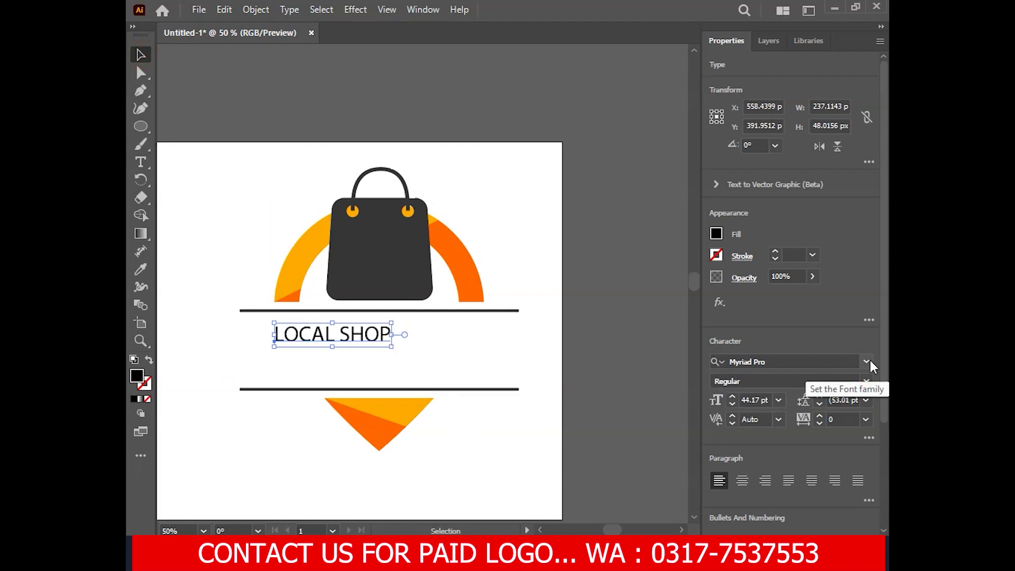
pyautogui.moveTo(356, 338); pyautogui.dragTo(491, 372)
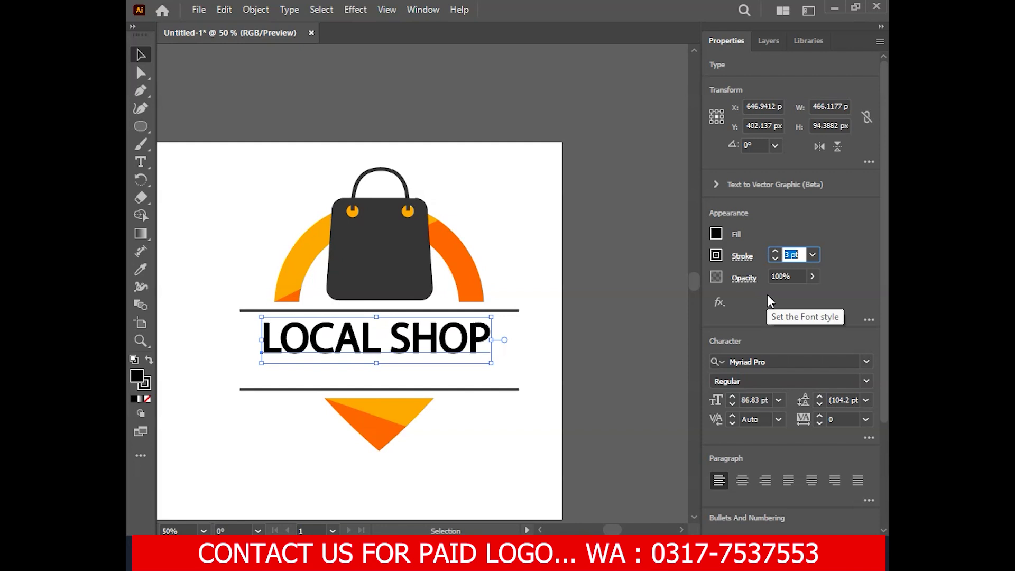
# - Shift the title slightly toward the centre of the lines and set its stroke to 2 pt
pyautogui.click(563, 358)
pyautogui.click(480, 351)
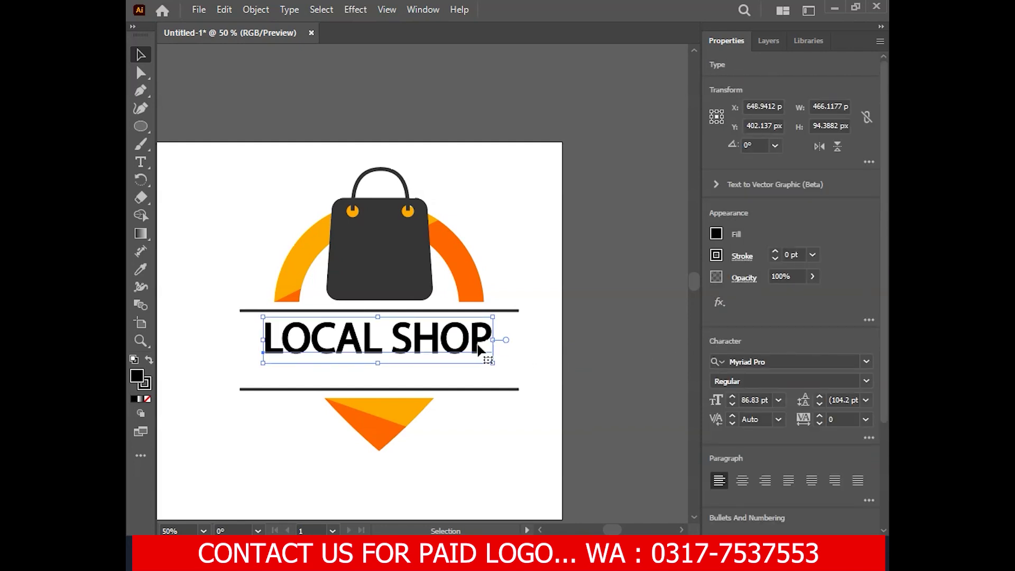
pyautogui.click(794, 255)
pyautogui.write('2')
pyautogui.press('Return')
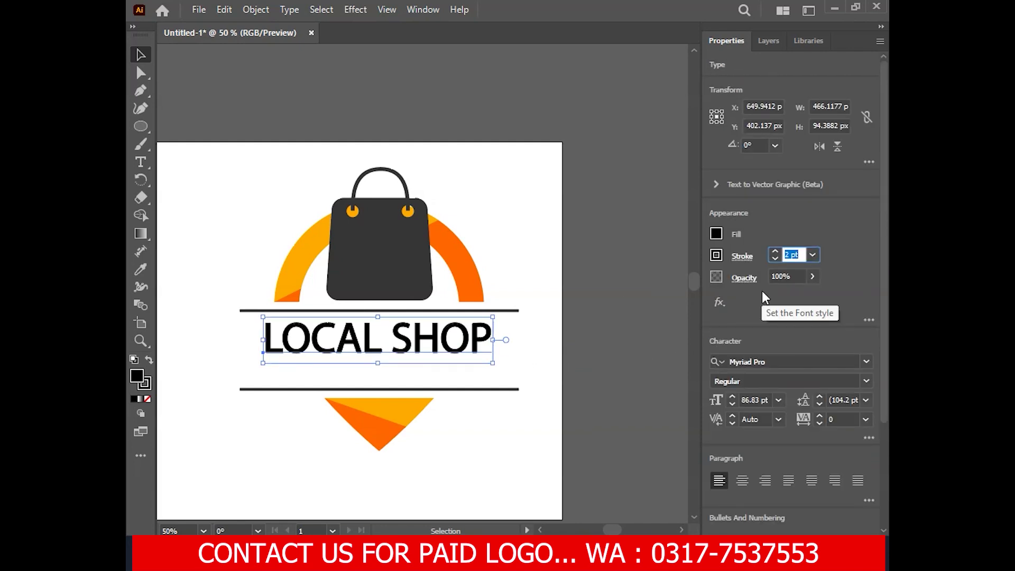
# - Expand the "LOCAL SHOP" title into vector shapes
pyautogui.moveTo(465, 346); pyautogui.dragTo(465, 346)
pyautogui.click(256, 10)
pyautogui.click(302, 207)
pyautogui.click(467, 363)
# - Add the text "TAGLINE HERE" beneath the title at about 27 pt with tracking 1000, spanning the title's width
pyautogui.hotkey('ctrl', '+')
pyautogui.press('t')
pyautogui.click(237, 422)
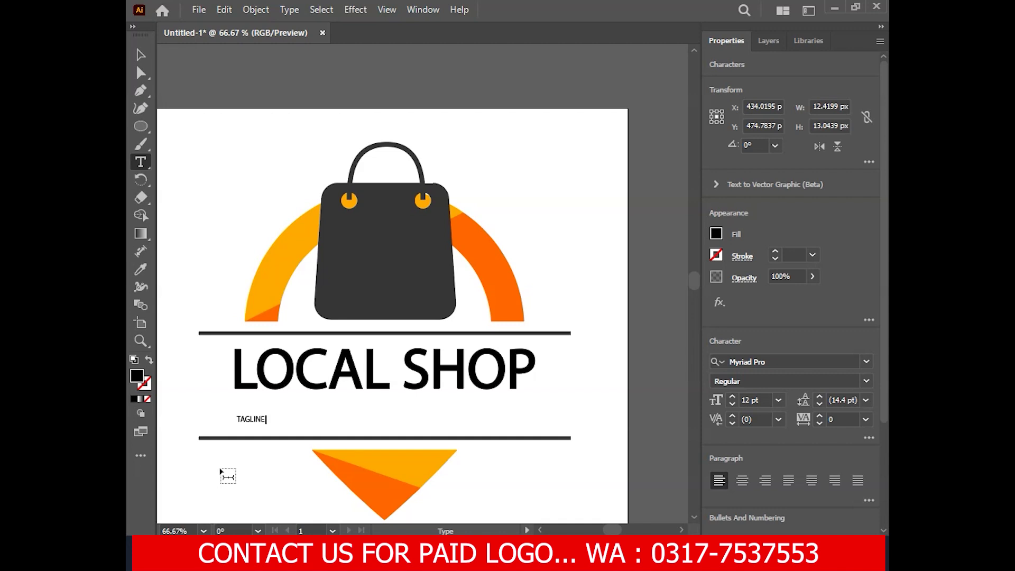
pyautogui.click(140, 54)
pyautogui.moveTo(259, 419); pyautogui.dragTo(259, 404)
pyautogui.press('Return')
pyautogui.moveTo(371, 410); pyautogui.dragTo(532, 431)
pyautogui.click(561, 413)
pyautogui.moveTo(219, 367); pyautogui.dragTo(304, 419)
pyautogui.click(266, 482)
pyautogui.doubleClick(425, 369)
pyautogui.click(165, 54)
pyautogui.click(445, 371)
pyautogui.doubleClick(443, 371)
pyautogui.click(443, 372)
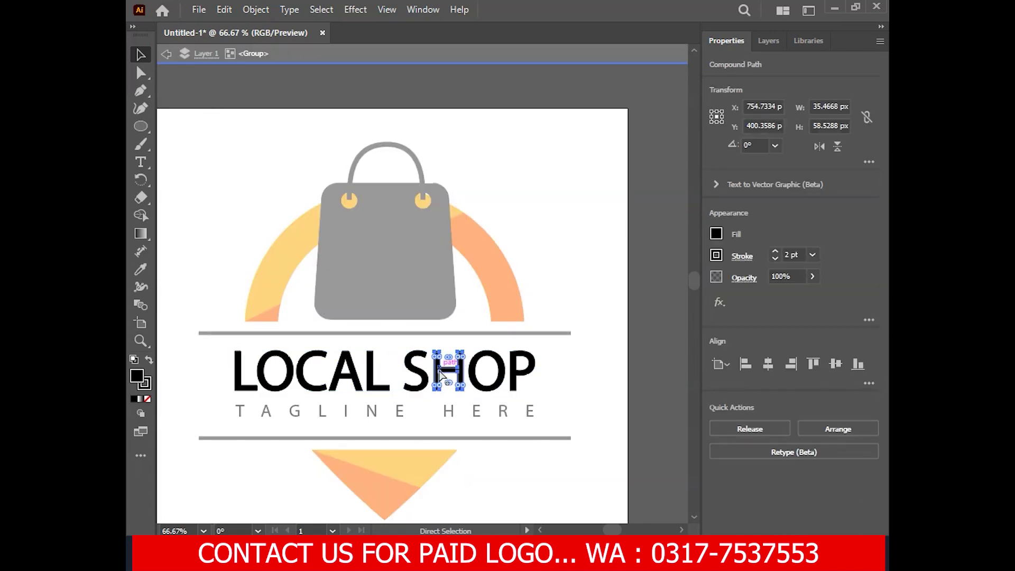
pyautogui.click(166, 54)
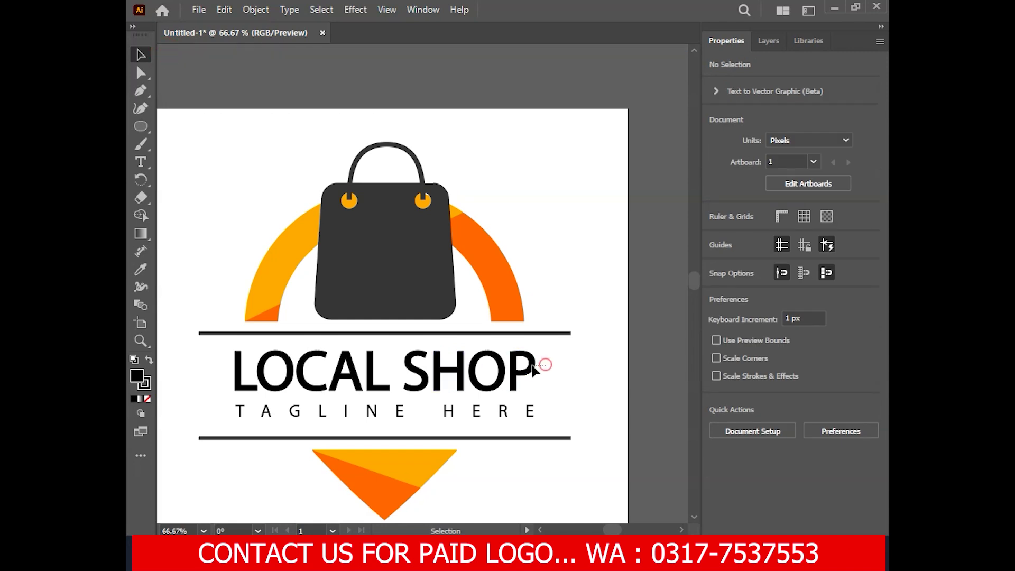
# - Ungroup the expanded "LOCAL SHOP" title letters
pyautogui.click(423, 376)
pyautogui.rightClick(416, 379)
pyautogui.click(460, 203)
pyautogui.click(550, 358)
# - Fill the word "SHOP" with the darker orange sampled from the arch's right segment
pyautogui.click(413, 388)
pyautogui.click(141, 269)
pyautogui.click(489, 261)
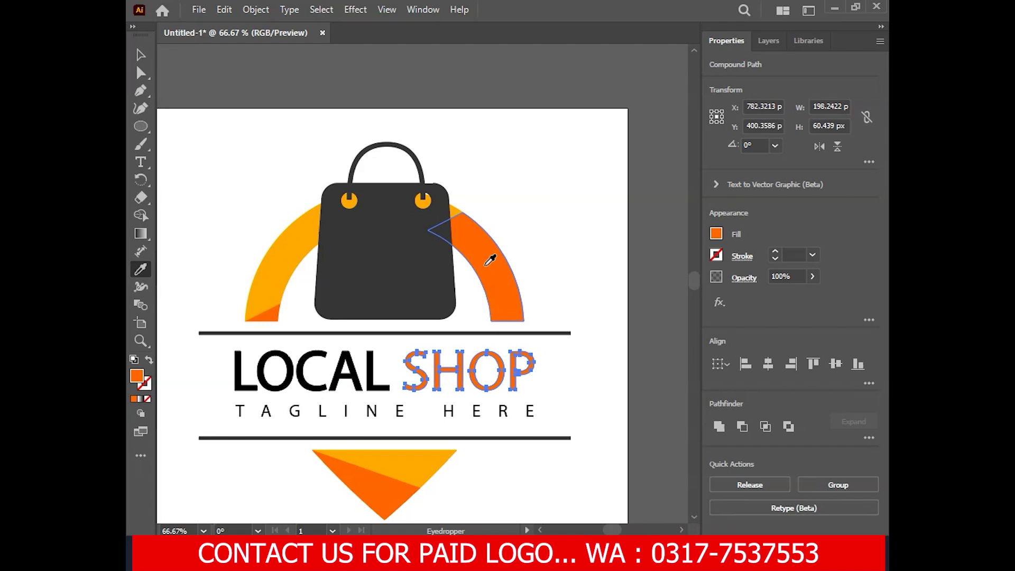
pyautogui.click(141, 54)
pyautogui.click(181, 118)
# - Fill the word "LOCAL" with the dark grey sampled from the shopping bag
pyautogui.moveTo(199, 243); pyautogui.dragTo(215, 239)
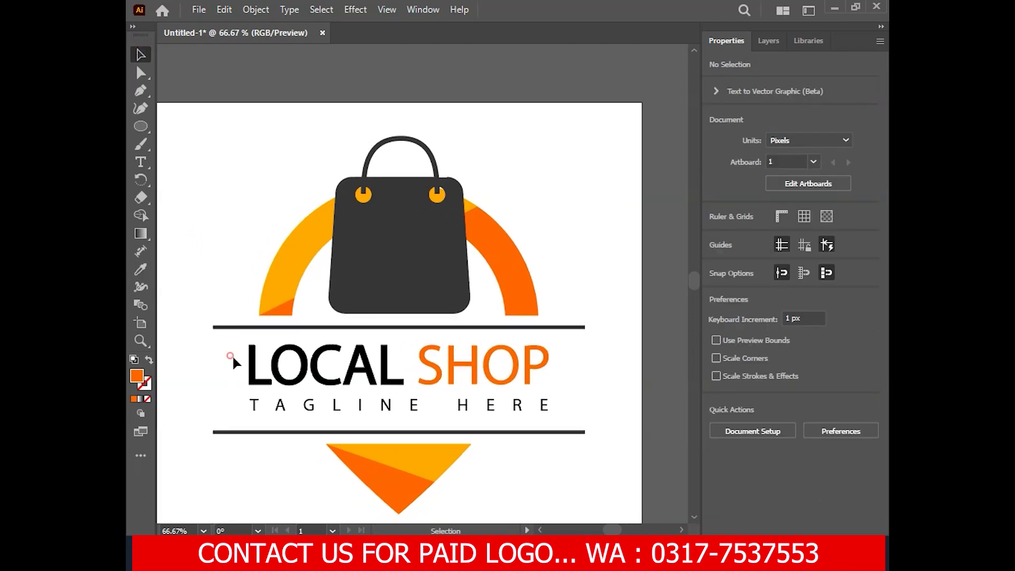
pyautogui.moveTo(229, 355); pyautogui.dragTo(399, 383)
pyautogui.click(140, 269)
pyautogui.click(351, 267)
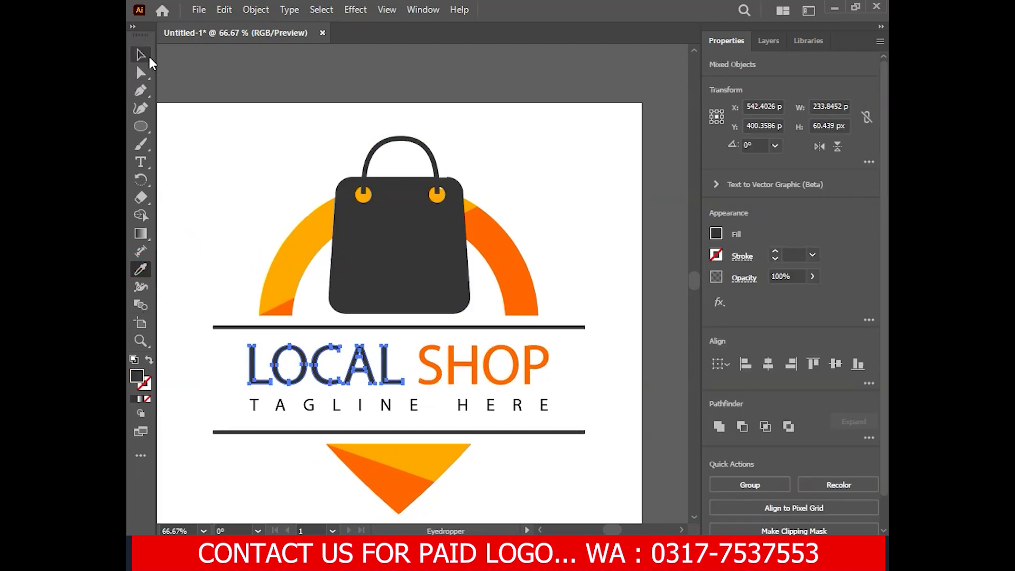
pyautogui.click(141, 54)
pyautogui.click(218, 321)
# - Fill the tagline text with the dark grey sampled from the shopping bag
pyautogui.click(255, 406)
pyautogui.click(141, 269)
pyautogui.click(347, 255)
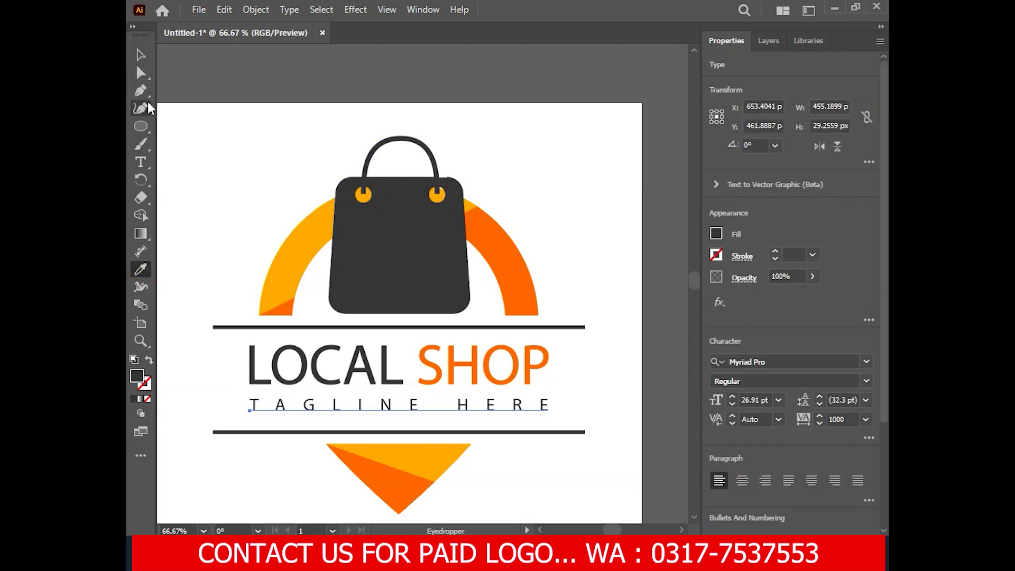
pyautogui.click(141, 55)
pyautogui.click(162, 136)
# - Select the title and tagline together and nudge them slightly to the right to centre them between the horizontal lines
pyautogui.click(163, 137)
pyautogui.moveTo(473, 405); pyautogui.dragTo(557, 404)
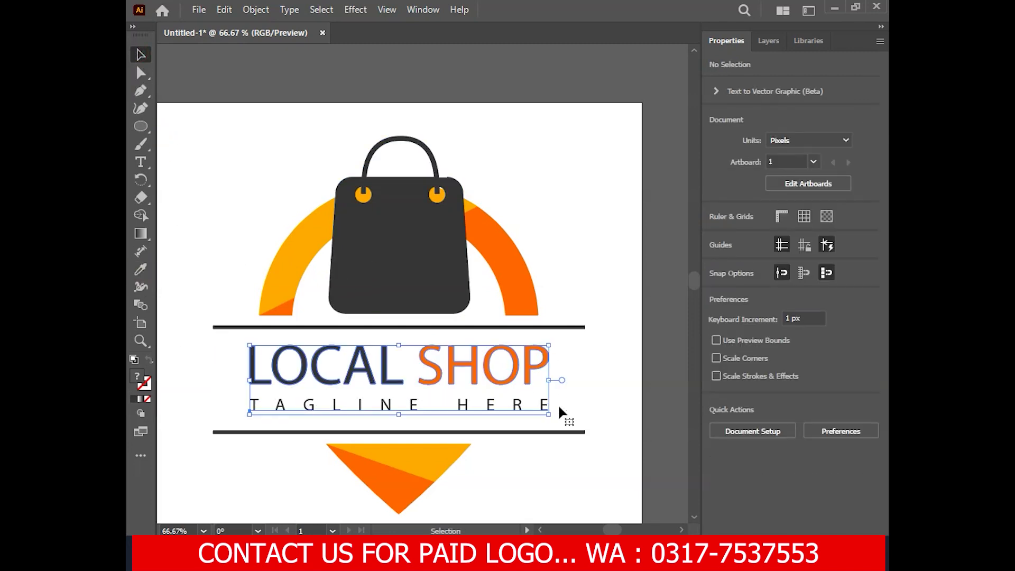
pyautogui.click(245, 222)
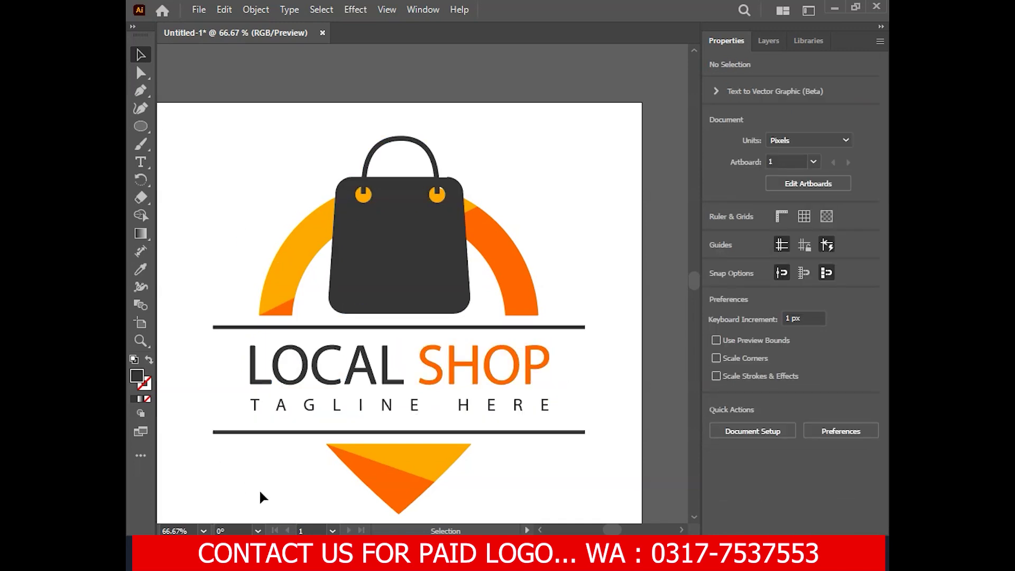
pyautogui.scroll(-1, 266, 471)
pyautogui.moveTo(267, 472); pyautogui.dragTo(295, 382)
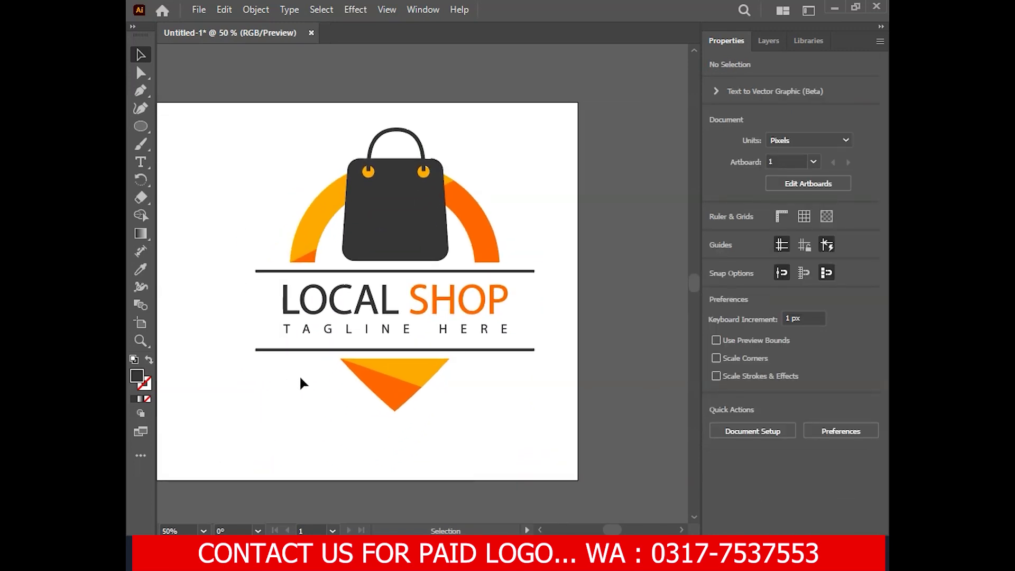